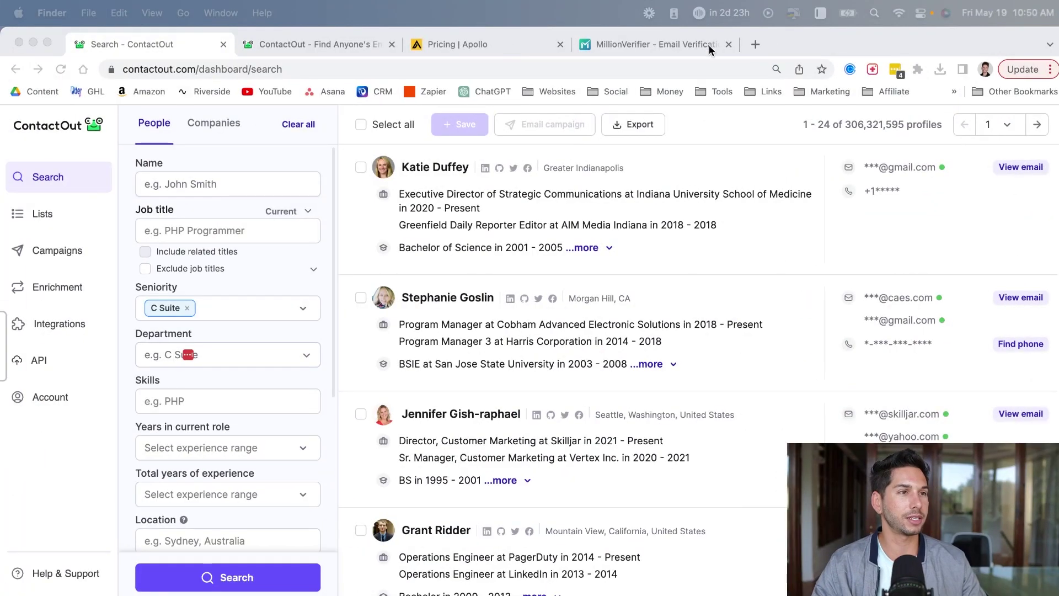
- Switch to the ContactOut pricing tab
click(316, 44)
click(316, 44)
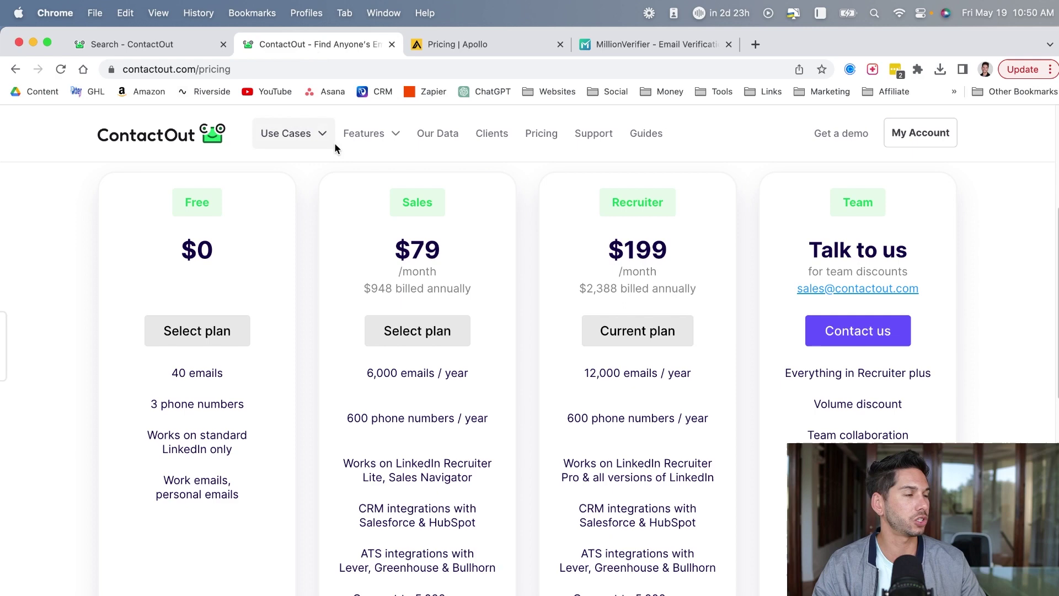
scroll(378, 359, up, 5)
- Go to the ContactOut homepage and scroll through its features and data stats
click(138, 149)
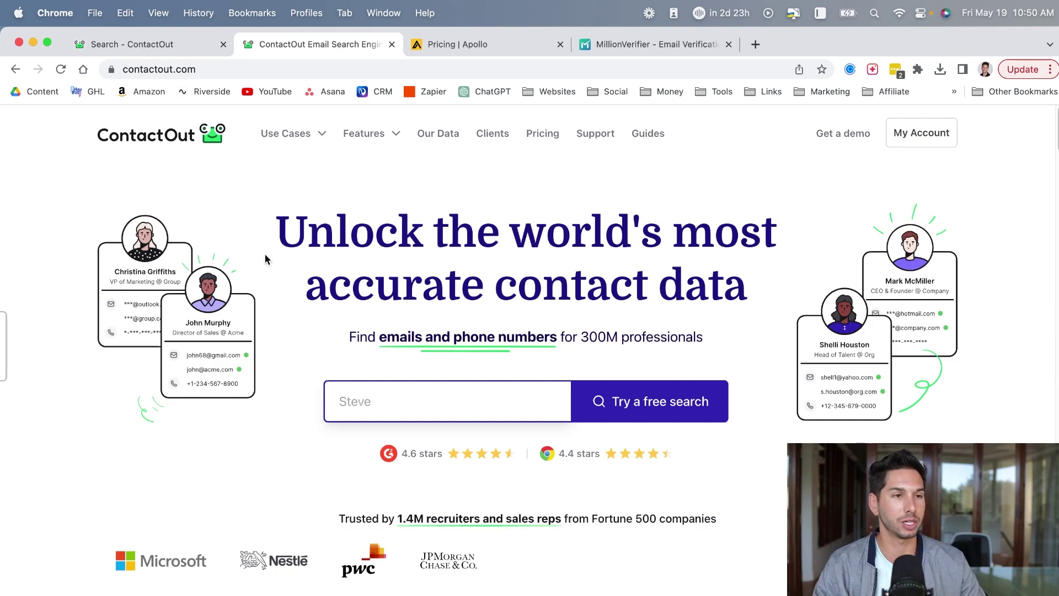
scroll(264, 254, down, 15)
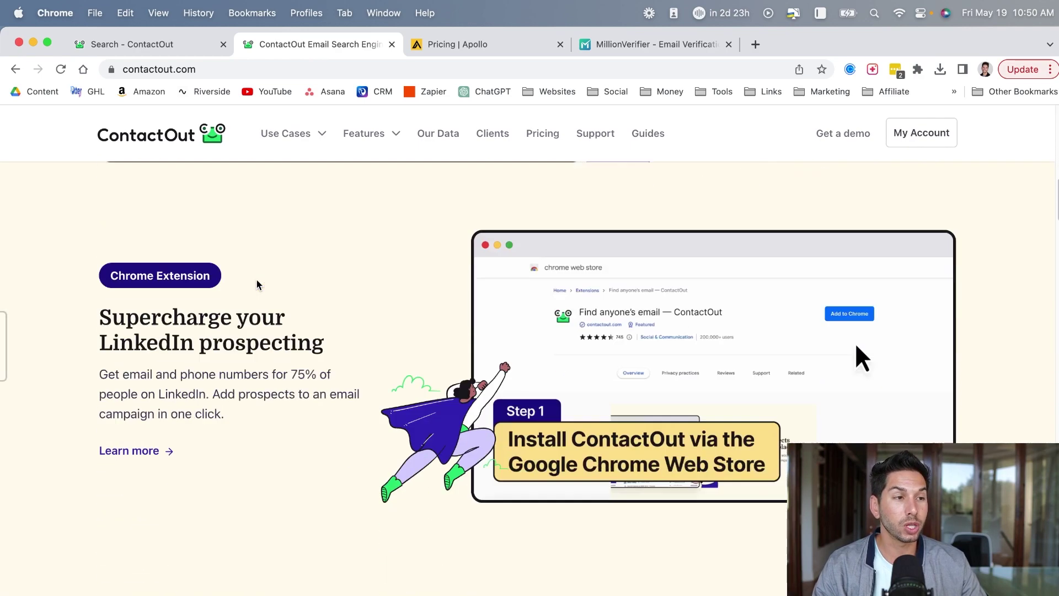
scroll(256, 280, down, 10)
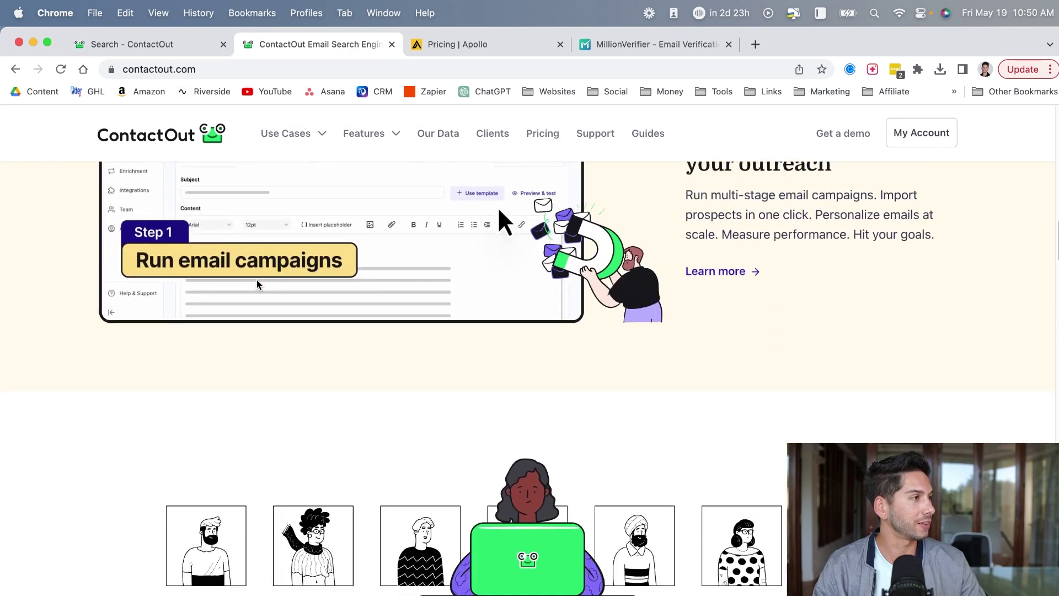
scroll(257, 279, down, 9)
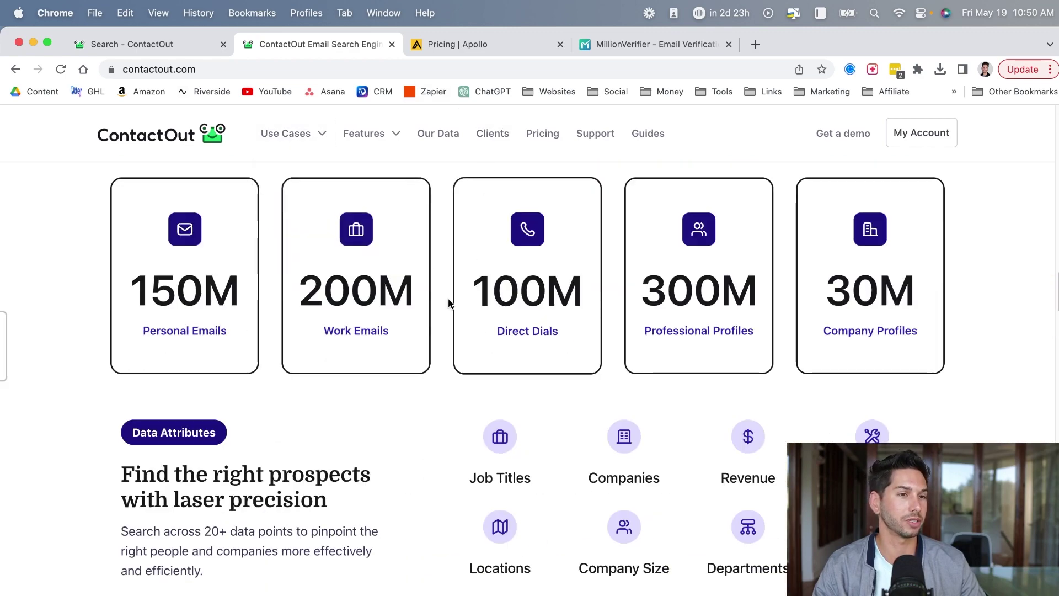
scroll(450, 302, down, 8)
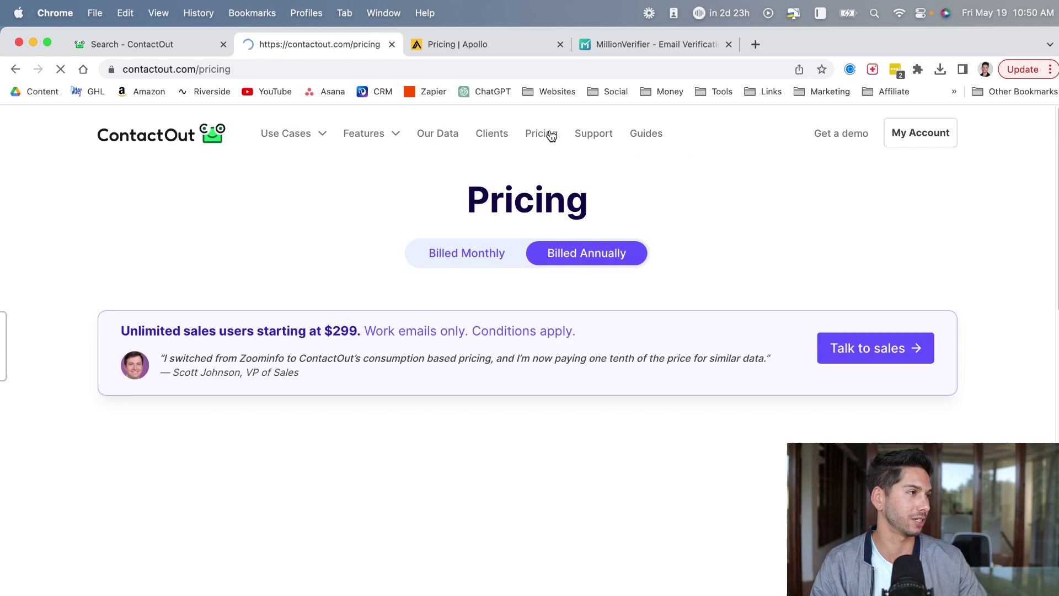
- Switch pricing to monthly billing and highlight the Recruiter plan's 1,000 emails allowance
scroll(552, 213, down, 4)
scroll(553, 217, up, 4)
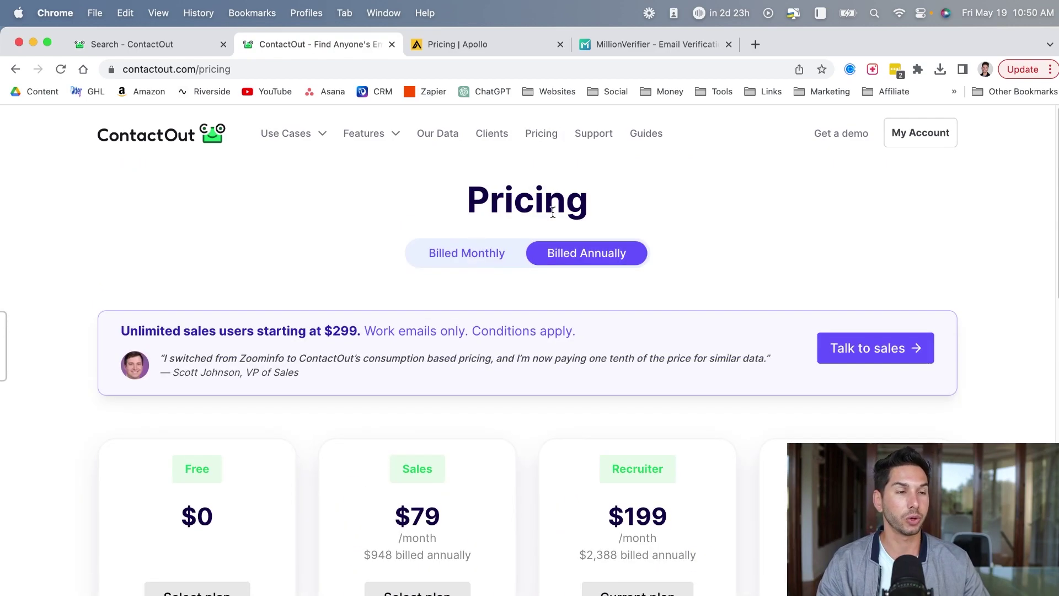
click(441, 255)
scroll(311, 245, down, 6)
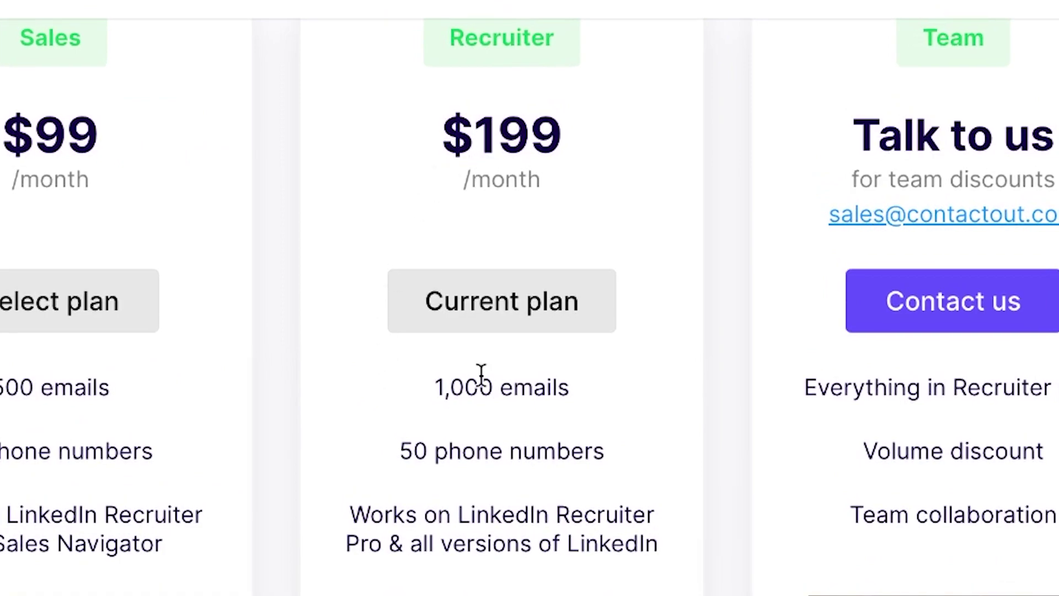
triple_click(481, 378)
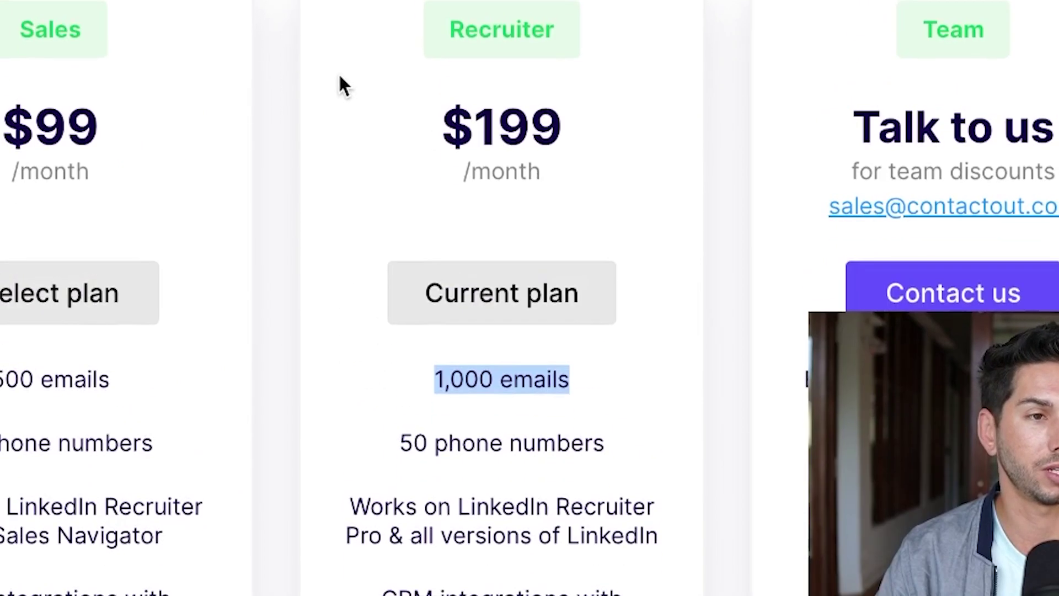
- Return to annual billing and highlight 12,000 emails/year, $2,388 billed annually and $199
scroll(340, 77, up, 5)
click(537, 165)
scroll(577, 253, down, 5)
triple_click(496, 466)
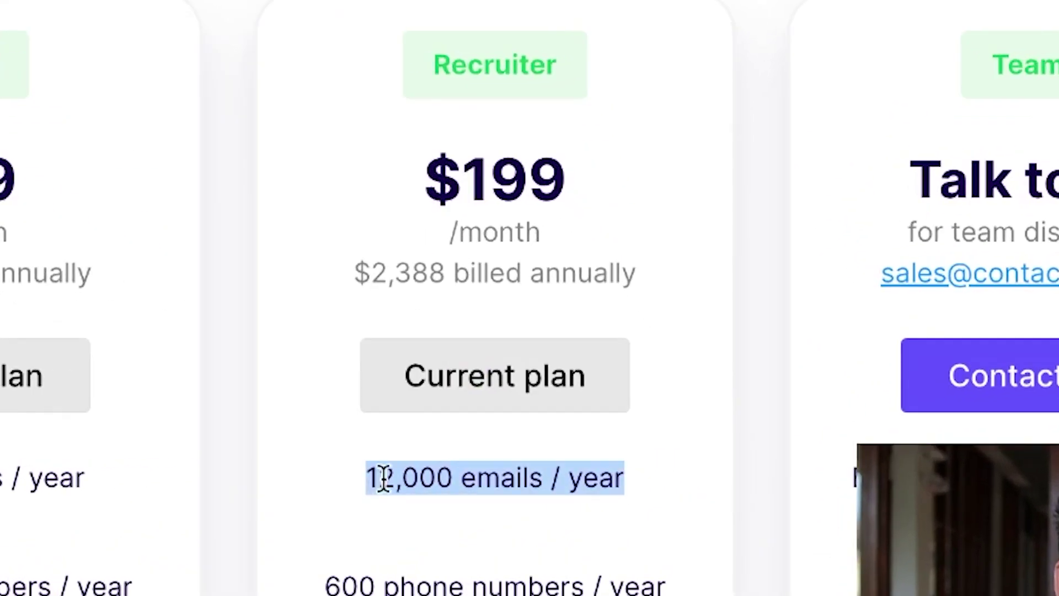
scroll(593, 474, up, 5)
scroll(607, 387, down, 5)
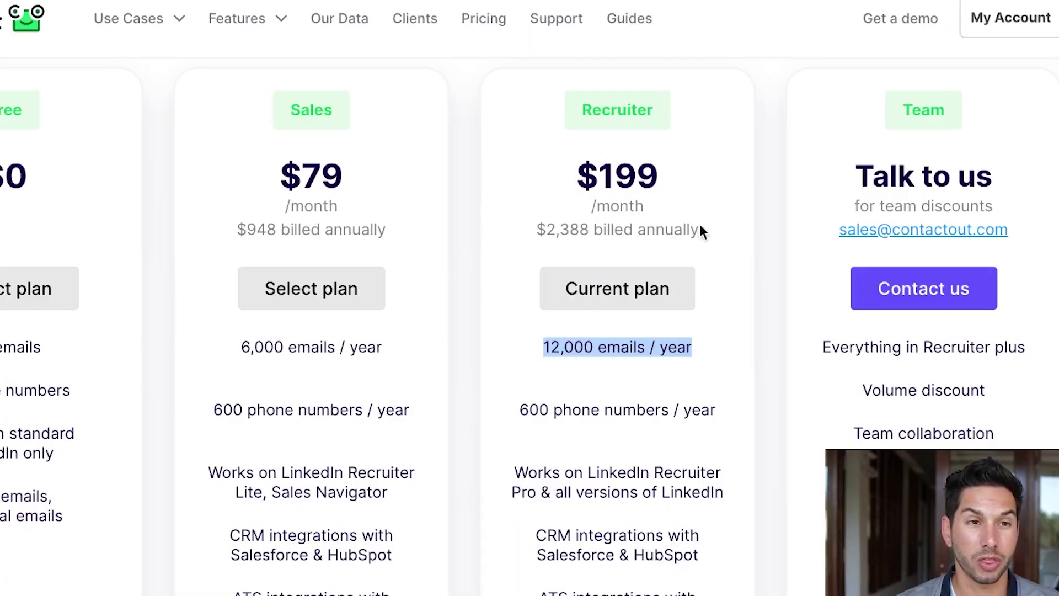
scroll(582, 362, down, 2)
scroll(588, 309, up, 1)
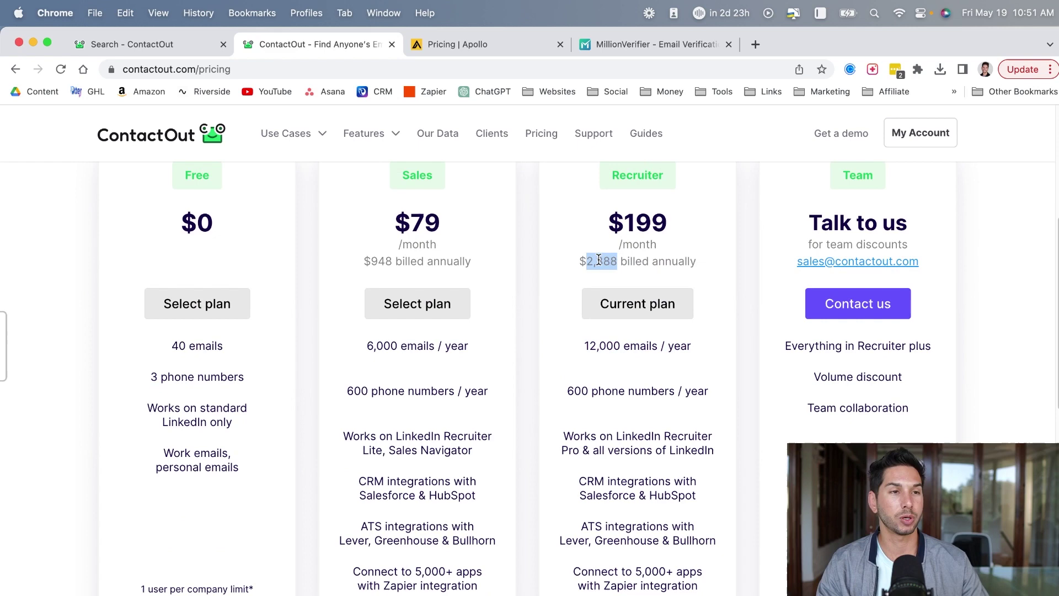
triple_click(568, 195)
click(632, 220)
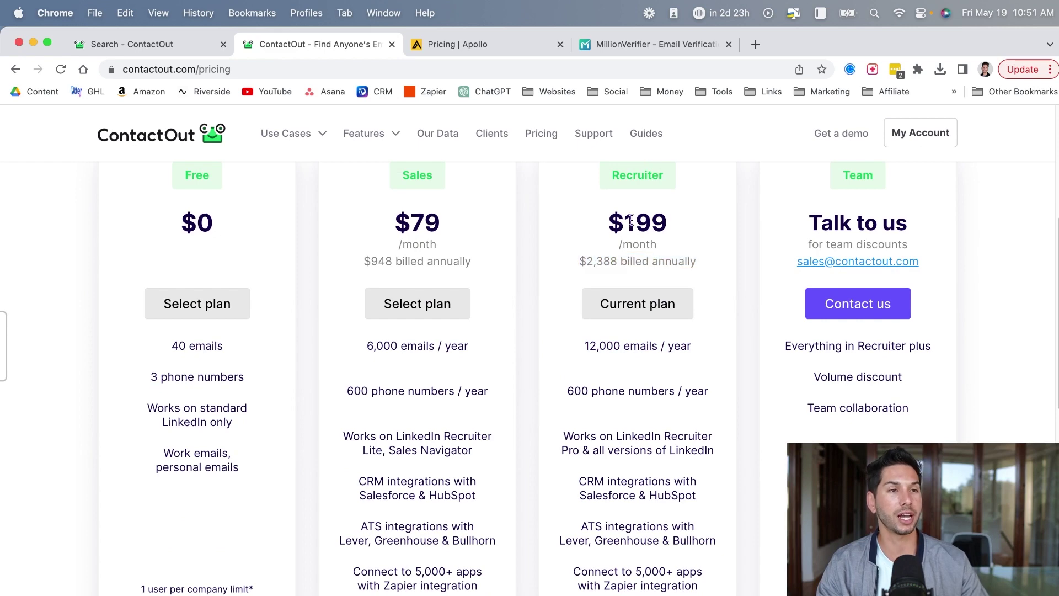
- In Apollo pricing, choose monthly billing and highlight Professional's $99 and Unlimited Email Credits
click(498, 45)
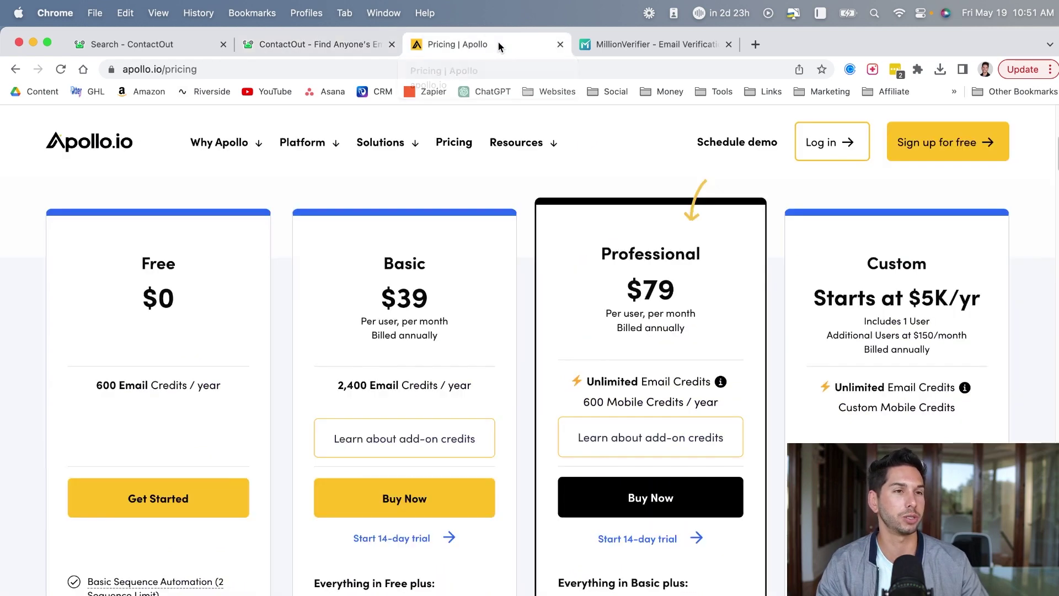
mouse_move(517, 143)
scroll(744, 457, up, 3)
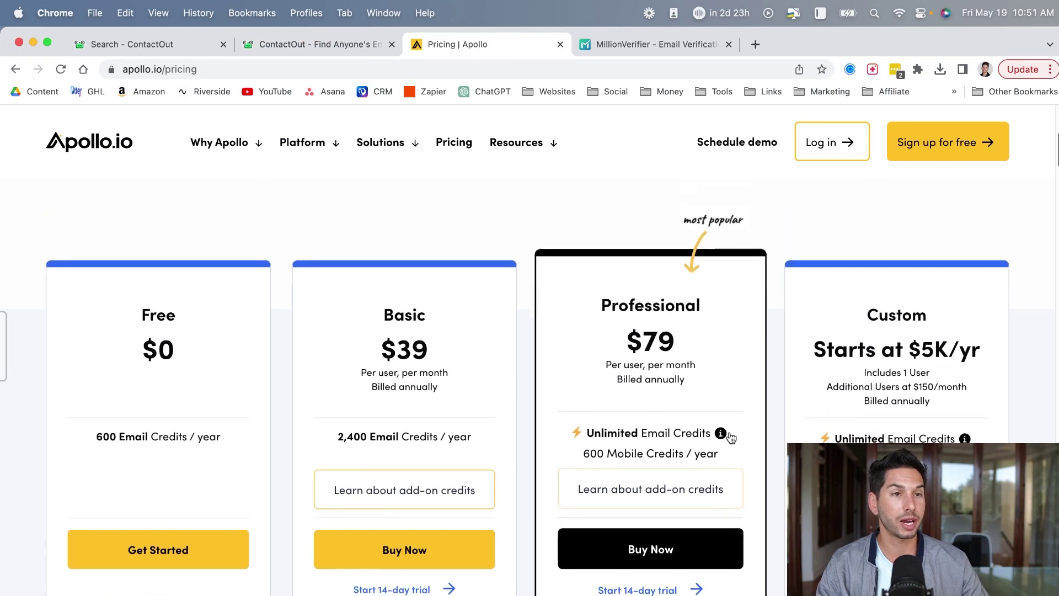
click(457, 205)
scroll(651, 348, down, 2)
triple_click(651, 348)
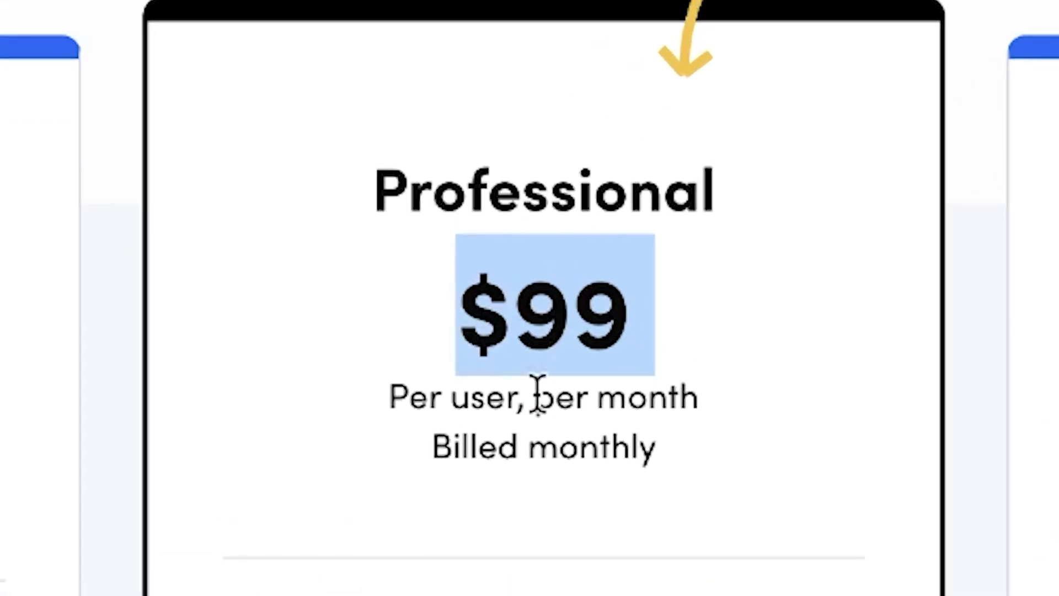
triple_click(373, 359)
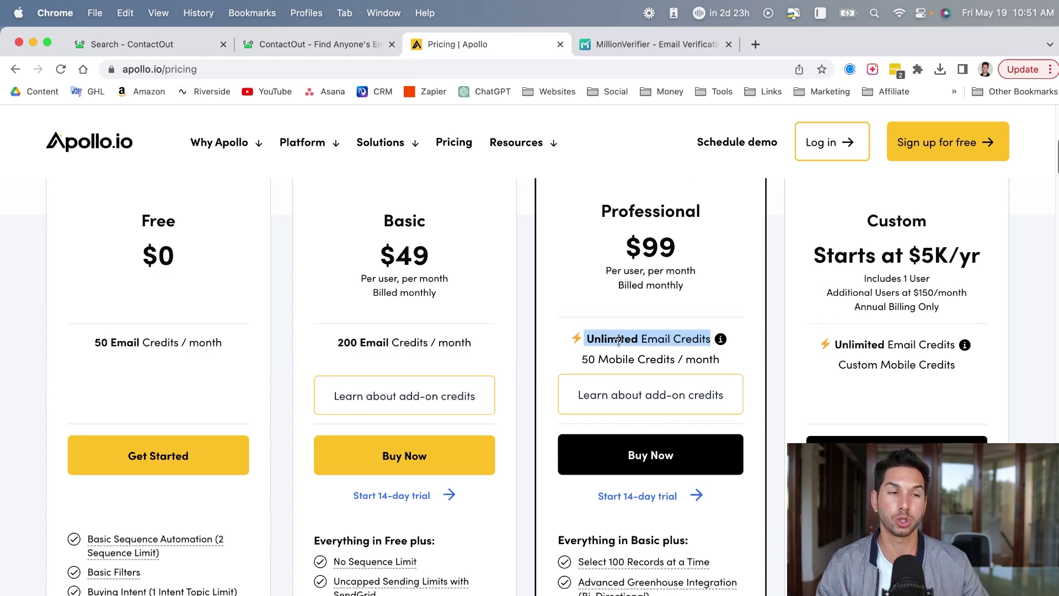
- Go back to the ContactOut pricing page
scroll(833, 339, down, 1)
scroll(833, 339, up, 5)
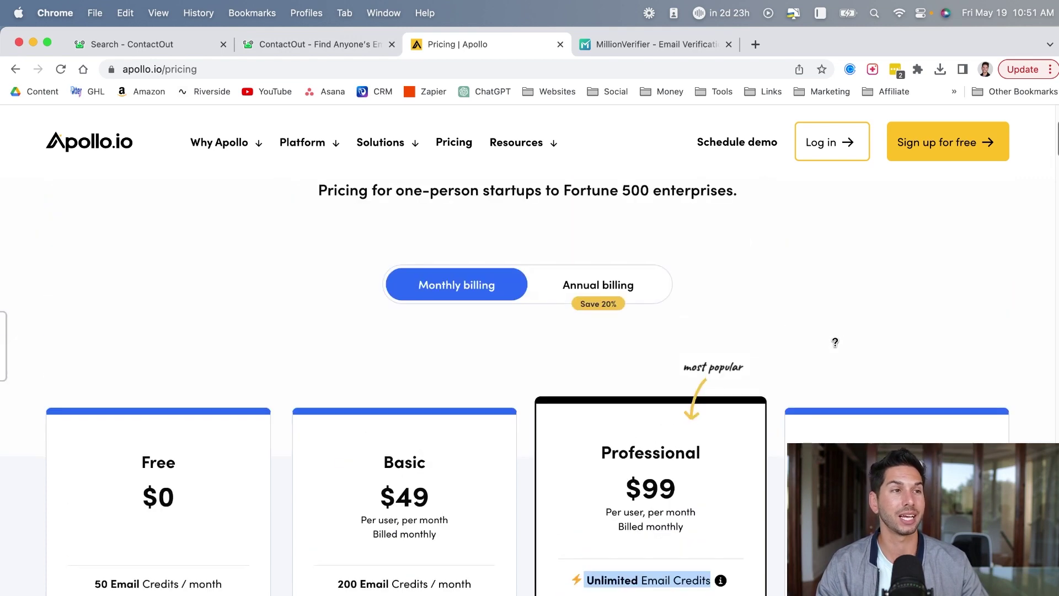
scroll(833, 339, down, 5)
scroll(833, 340, up, 3)
key(ctrl+shift+Tab)
scroll(413, 266, up, 2)
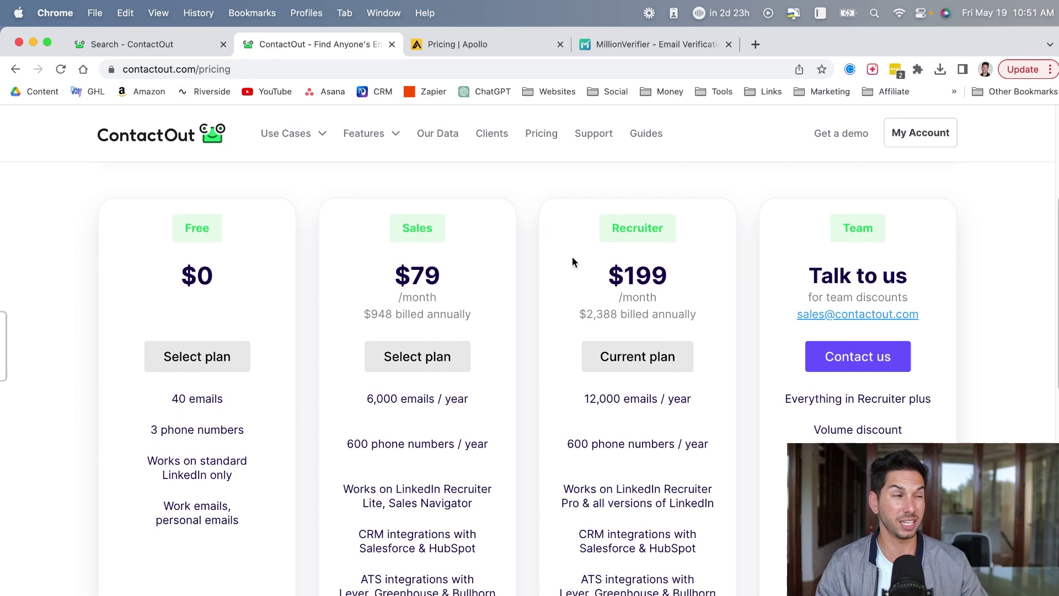
- Scroll through ContactOut's pricing tiers, including the Team plan's features
scroll(589, 266, down, 3)
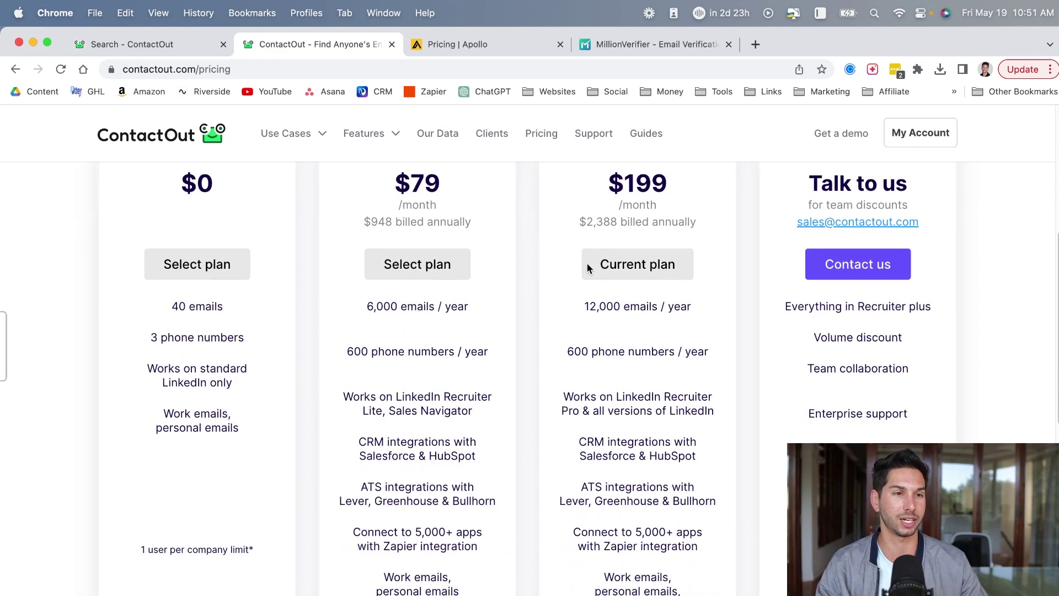
scroll(587, 271, up, 5)
scroll(587, 275, down, 4)
scroll(587, 276, up, 3)
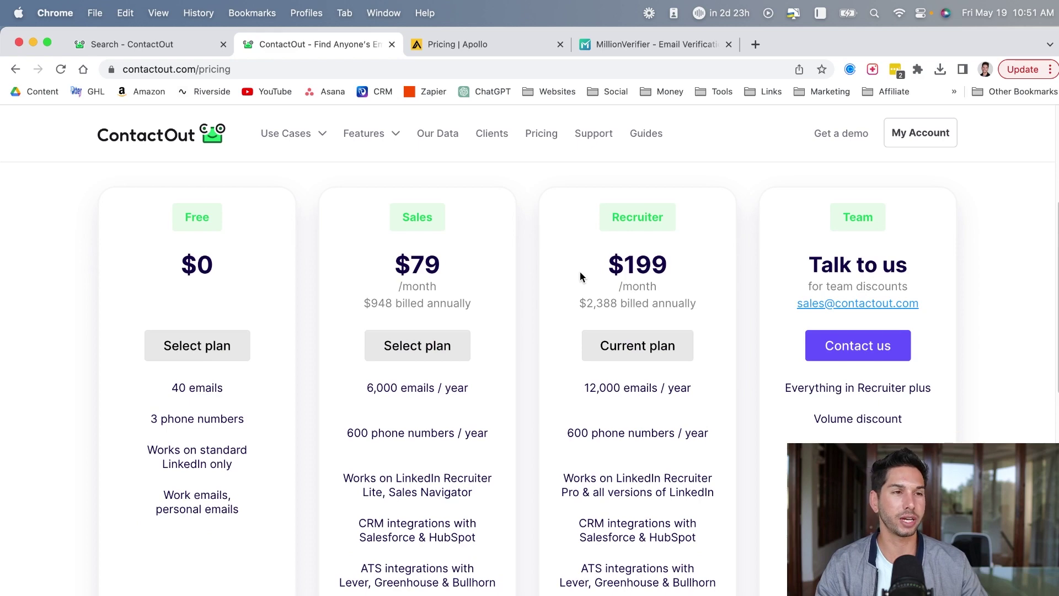
- Return to ContactOut's people search filtered to C Suite seniority
click(132, 44)
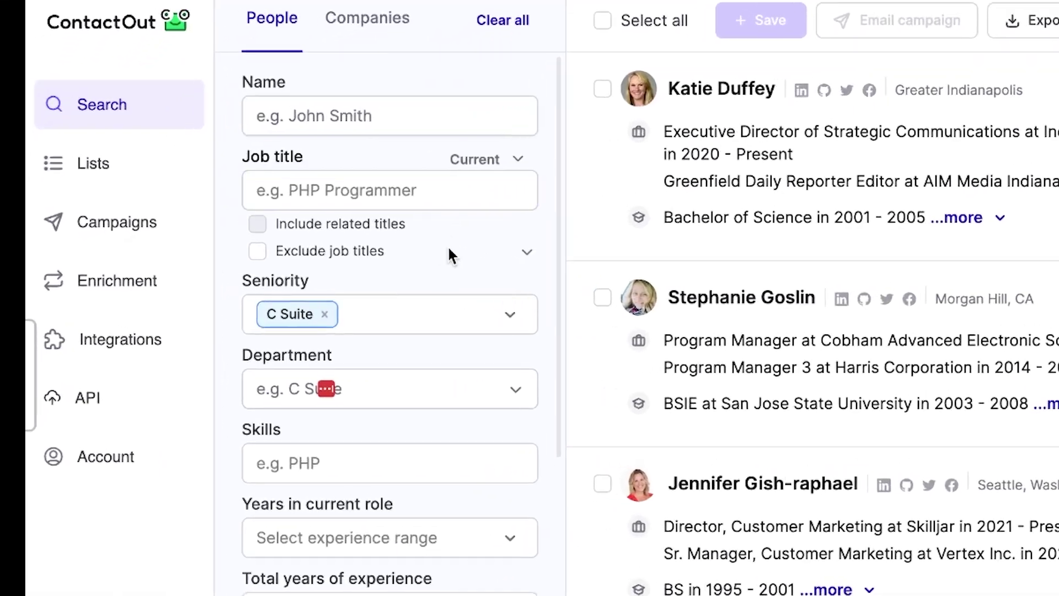
scroll(372, 164, down, 5)
scroll(371, 165, up, 6)
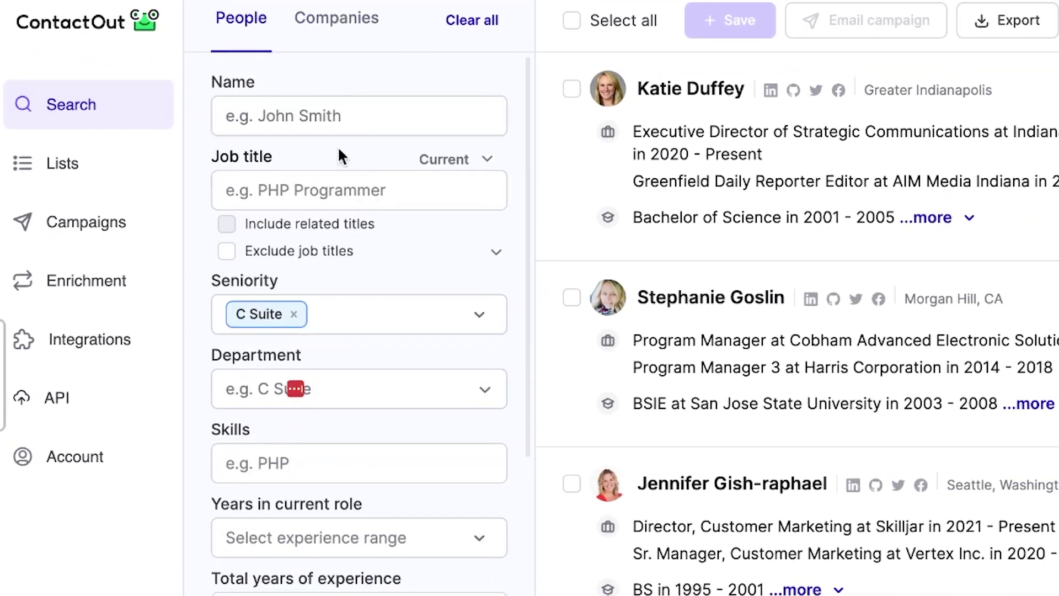
scroll(341, 176, down, 5)
scroll(346, 185, up, 5)
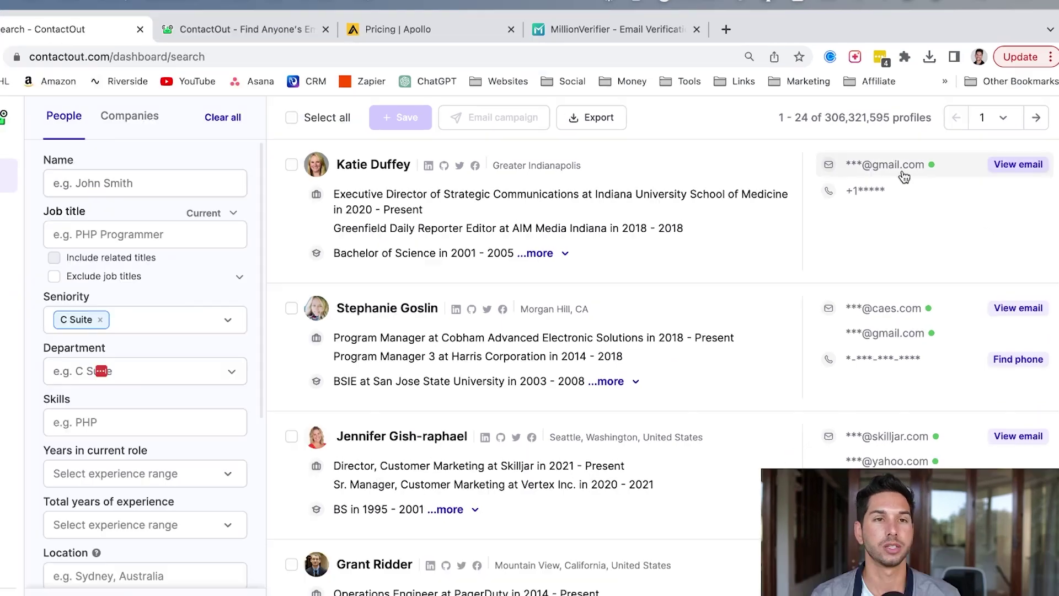
- Scroll the C Suite results, glance at MillionVerifier's verification page, and come back
scroll(676, 486, down, 1)
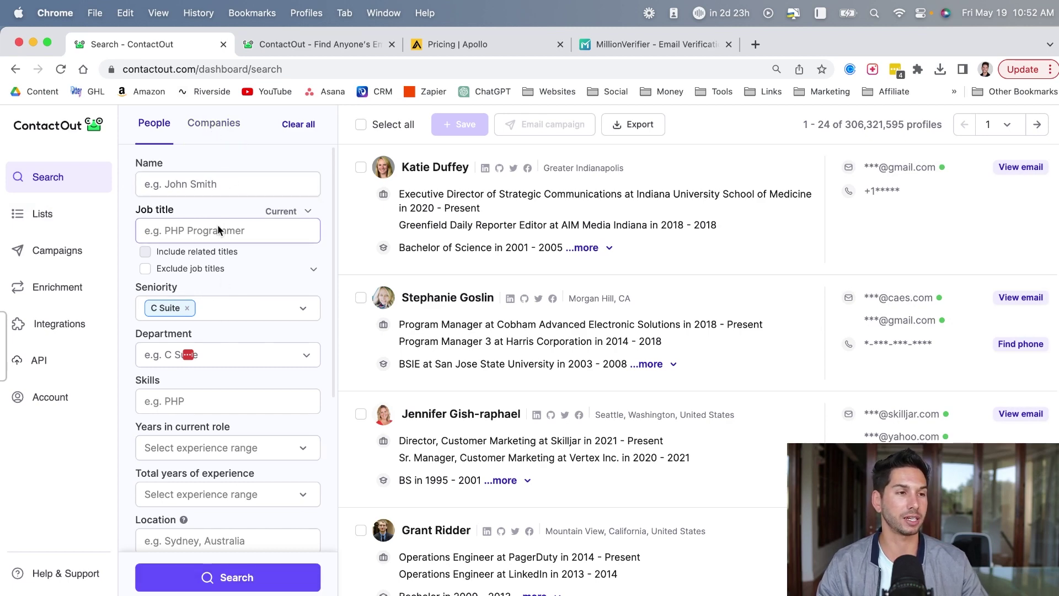
scroll(216, 221, down, 5)
scroll(217, 221, up, 5)
click(657, 44)
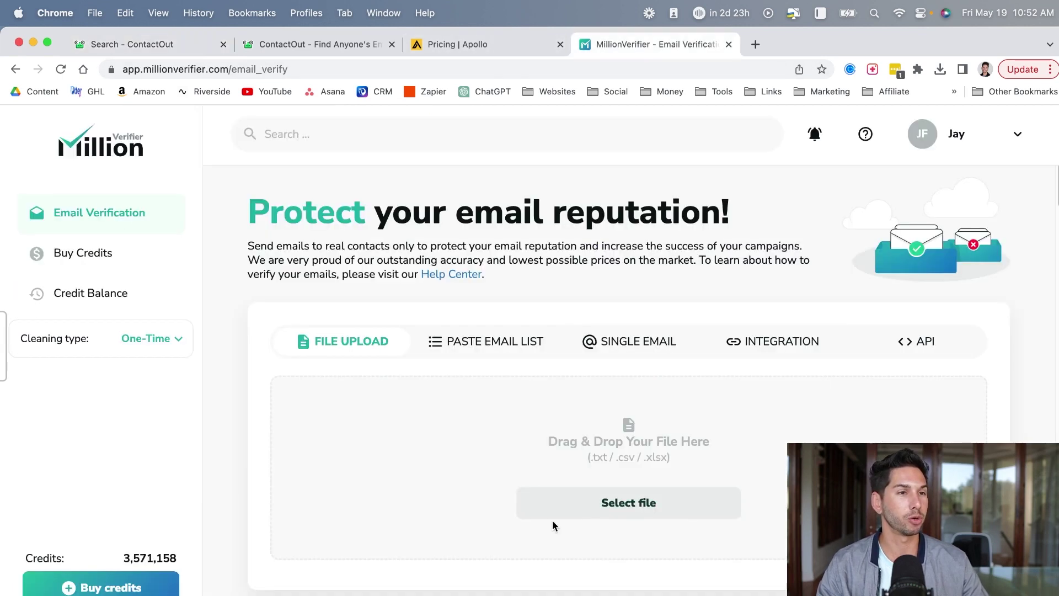
click(160, 45)
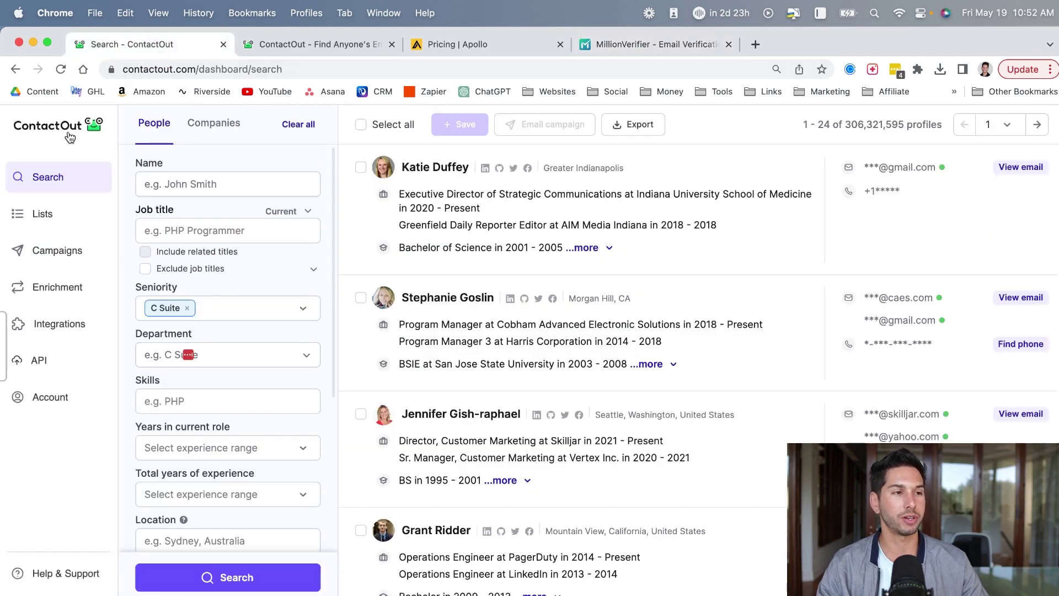
- View ContactOut's saved Lists and the Campaigns introduction, then glance at Apollo's pricing
click(56, 219)
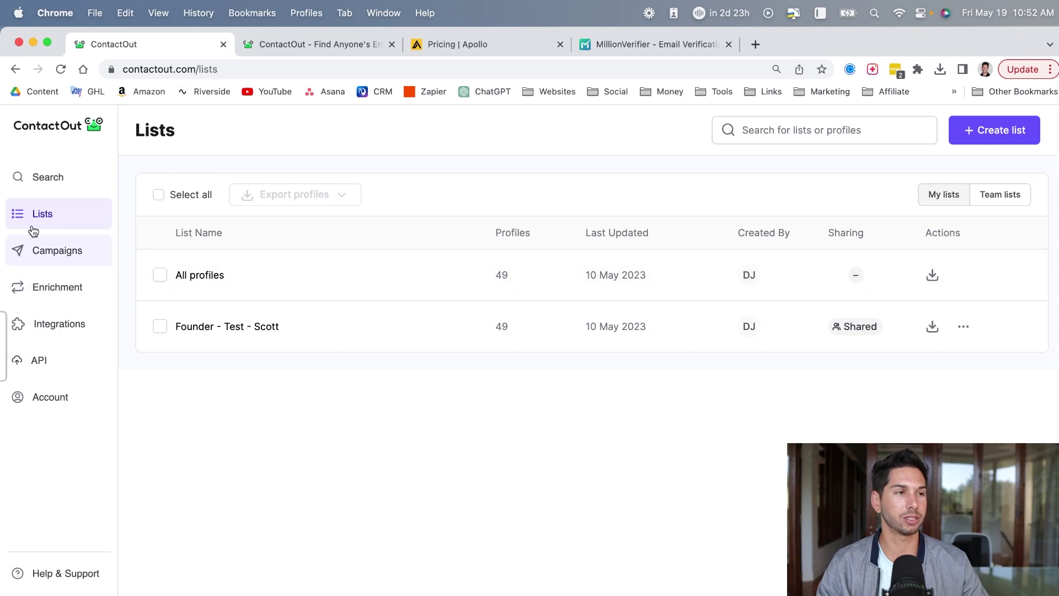
click(42, 243)
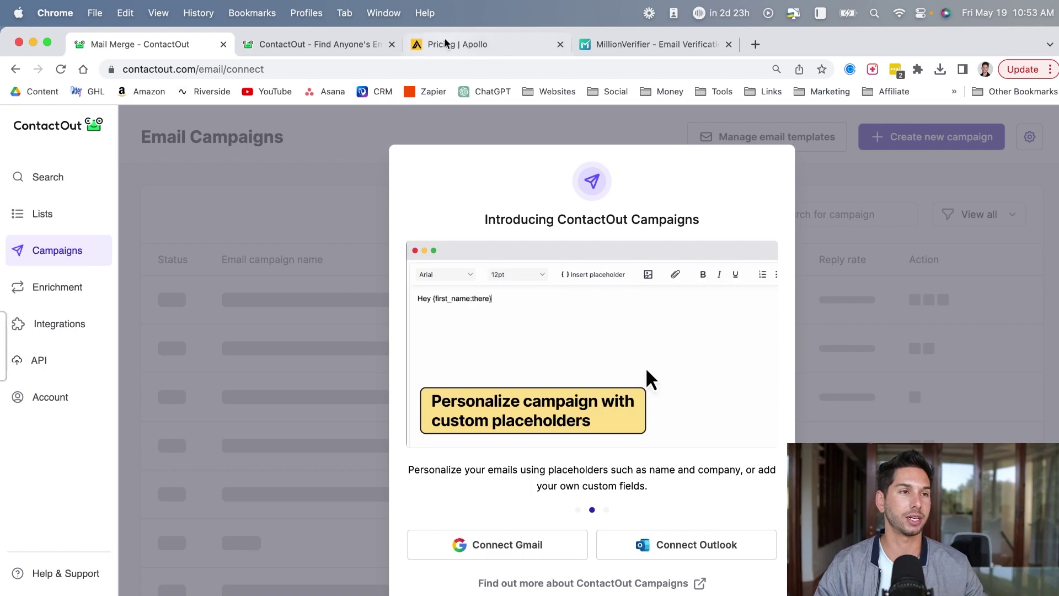
click(456, 49)
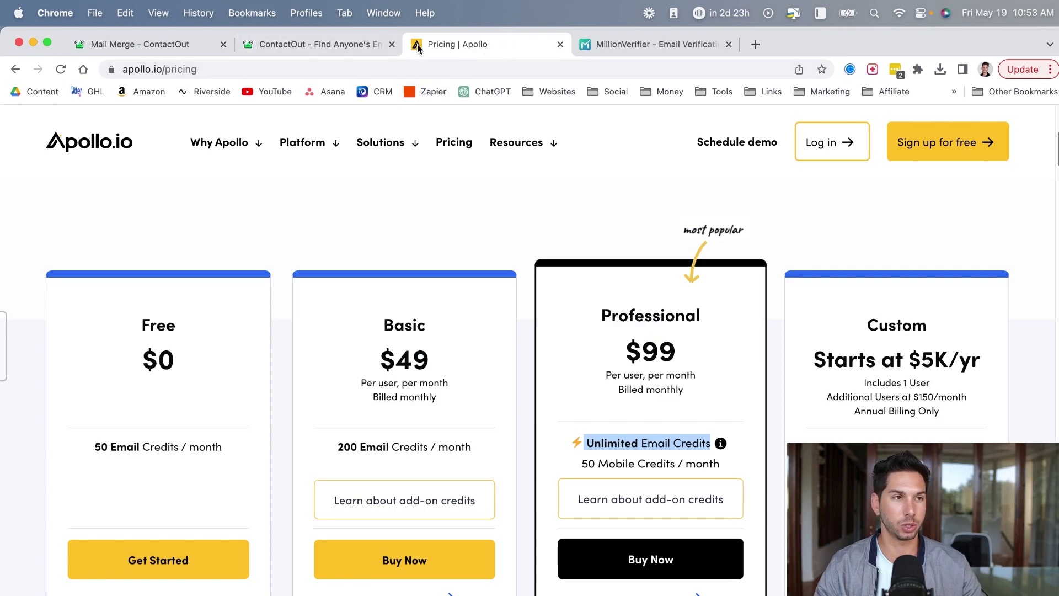
- Open ContactOut's Data Enrichment page and scroll its LinkedIn URL, email and domain uploads
click(281, 45)
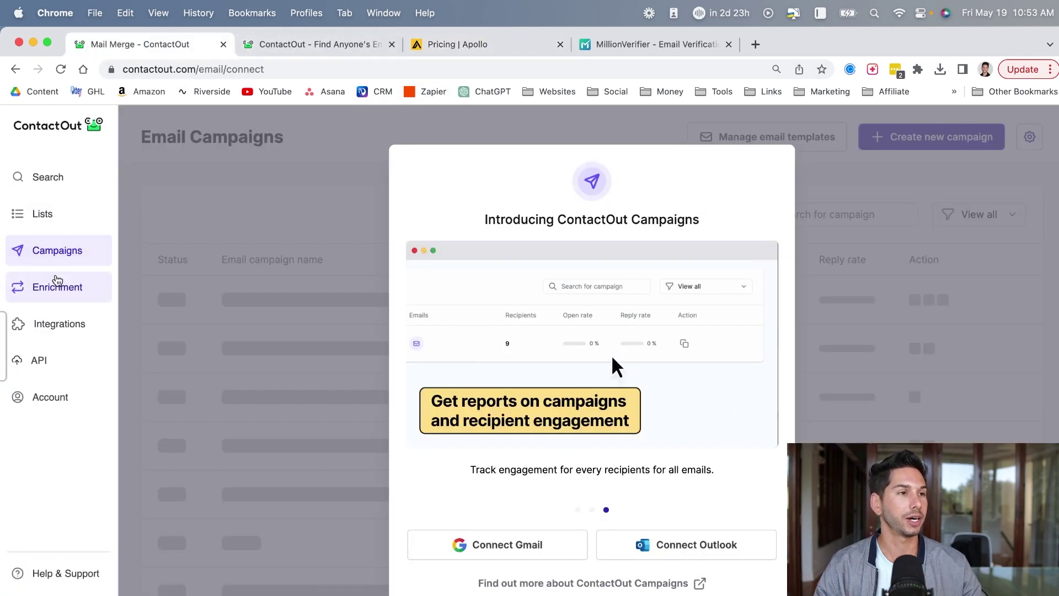
click(61, 284)
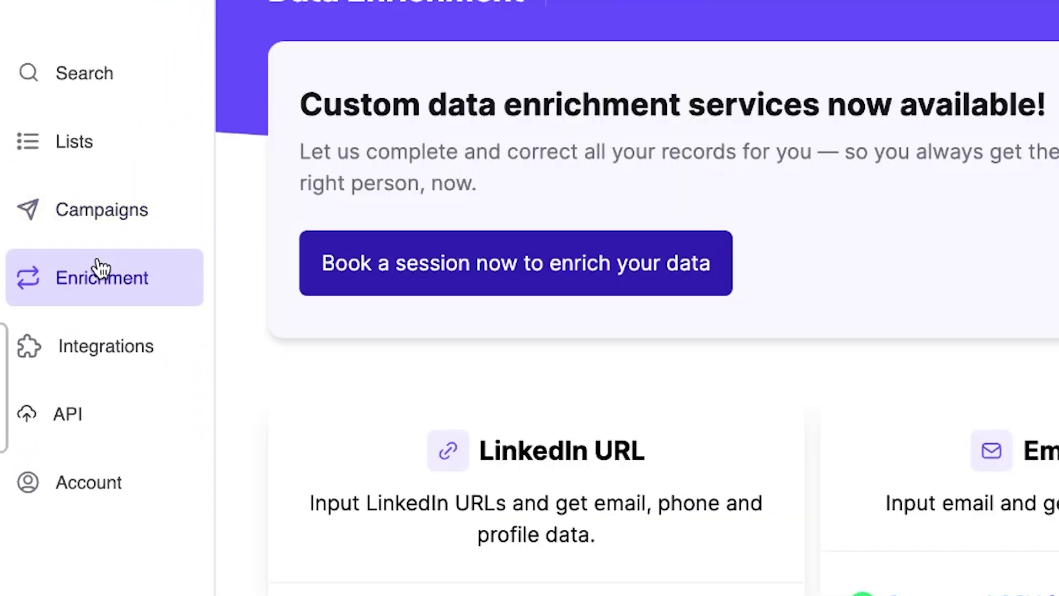
scroll(640, 390, down, 6)
scroll(640, 390, up, 3)
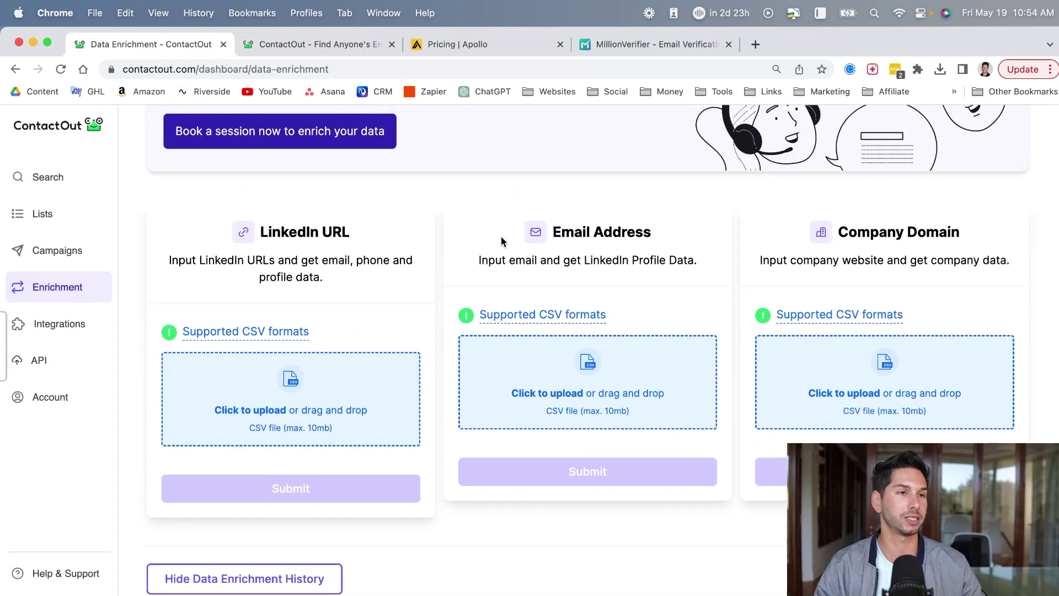
scroll(440, 365, down, 5)
scroll(439, 360, up, 6)
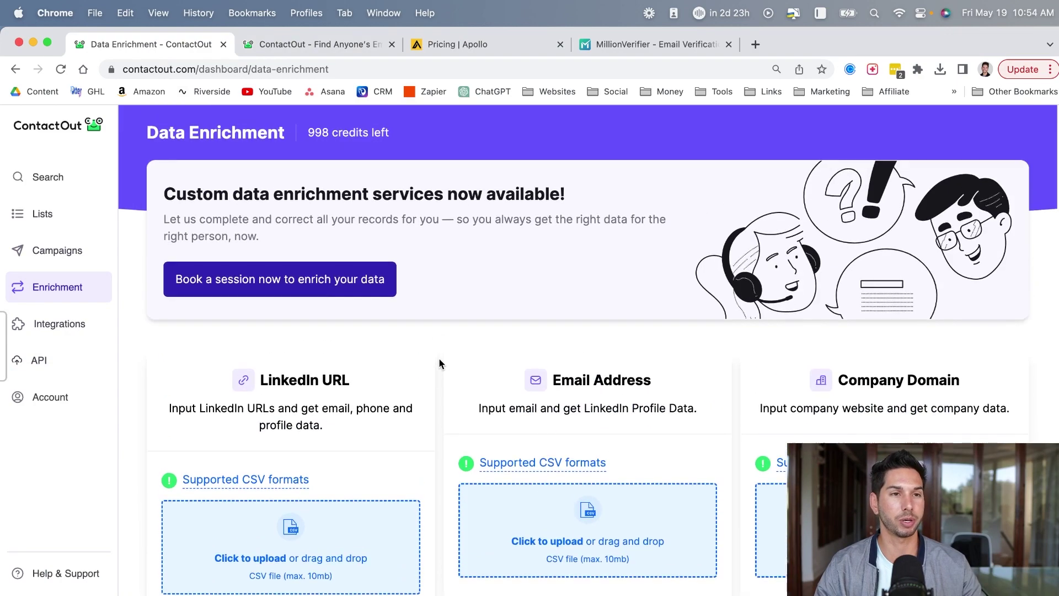
scroll(439, 358, down, 7)
scroll(440, 361, up, 5)
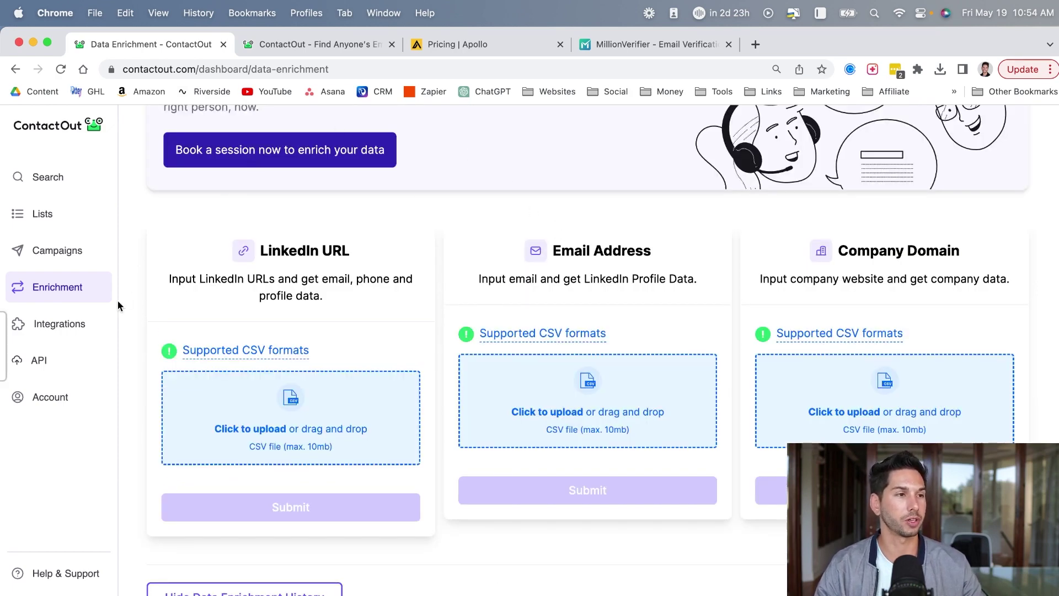
- Open ContactOut's Integrations page and scroll through the available integration cards
click(44, 329)
scroll(725, 191, down, 2)
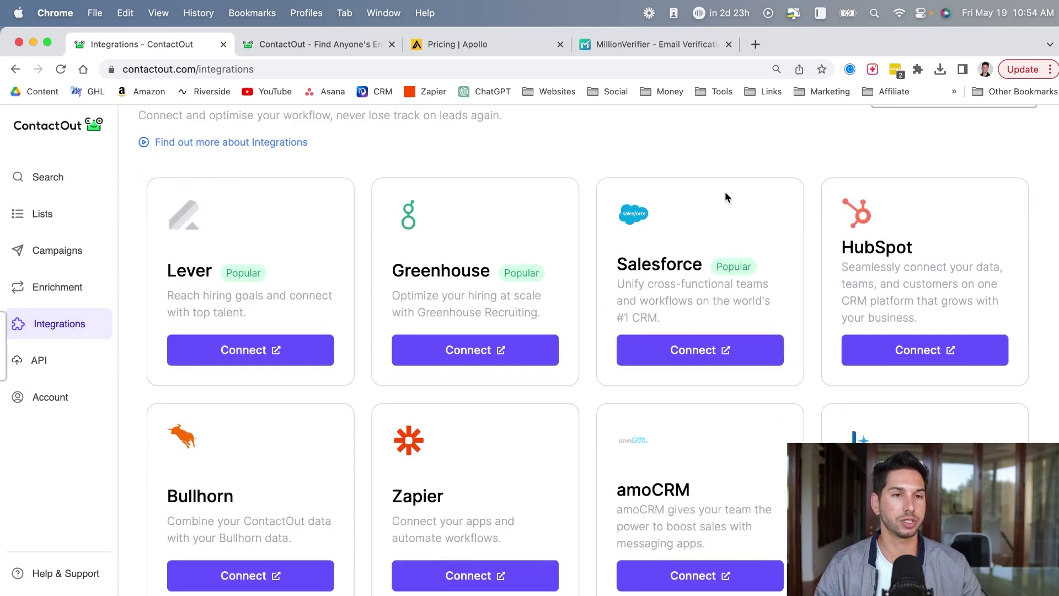
scroll(724, 194, down, 5)
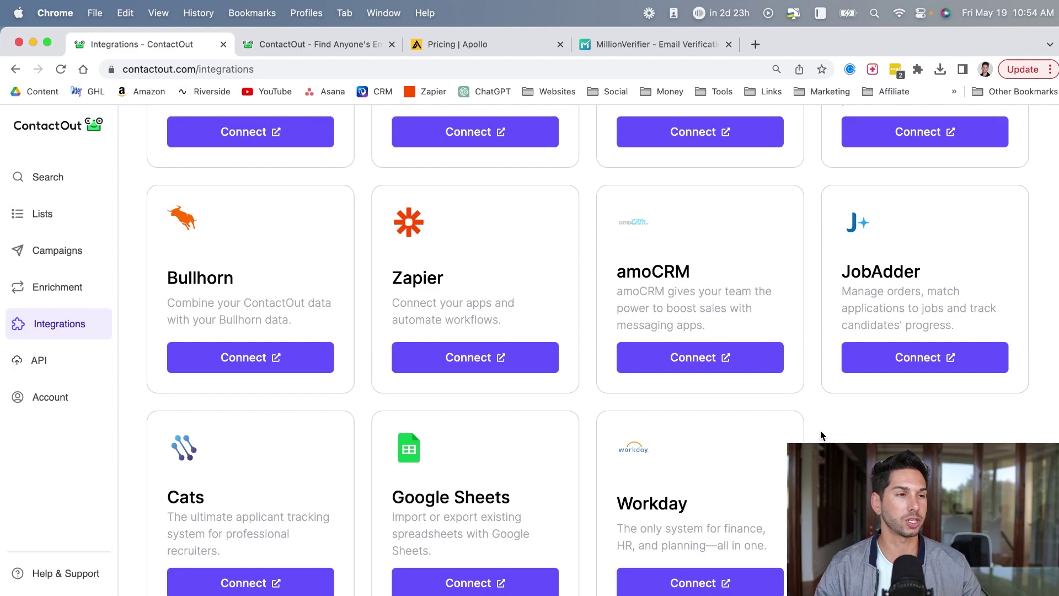
scroll(820, 436, up, 6)
scroll(816, 443, down, 7)
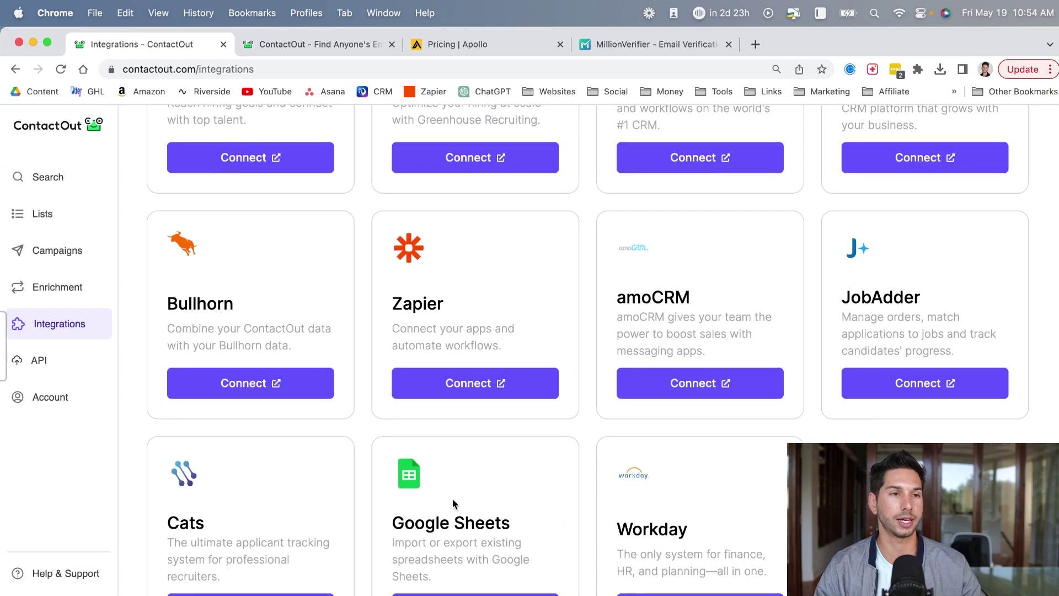
scroll(386, 331, up, 5)
scroll(688, 257, down, 6)
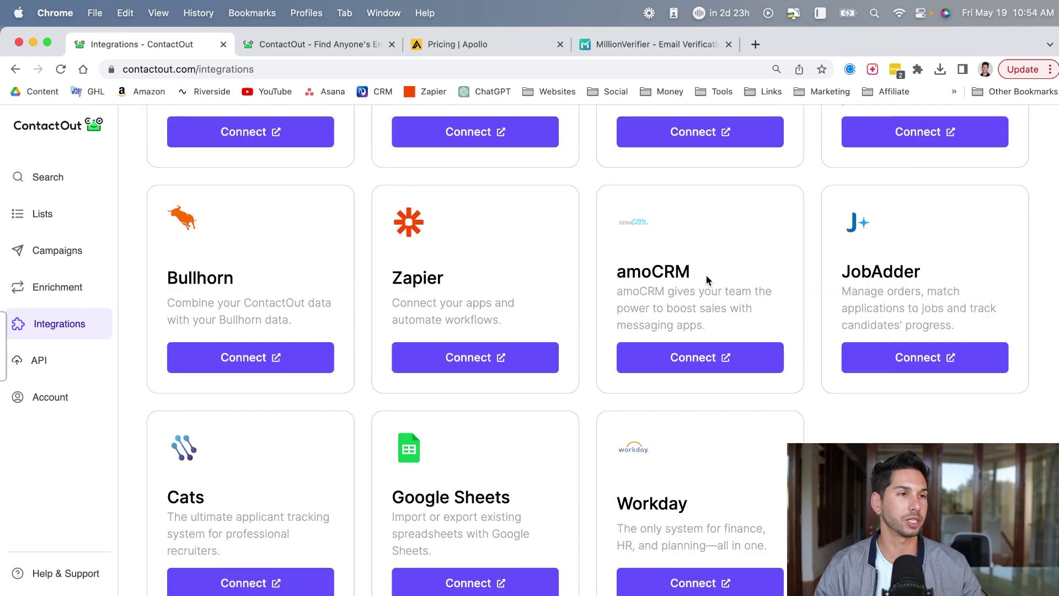
scroll(729, 525, up, 6)
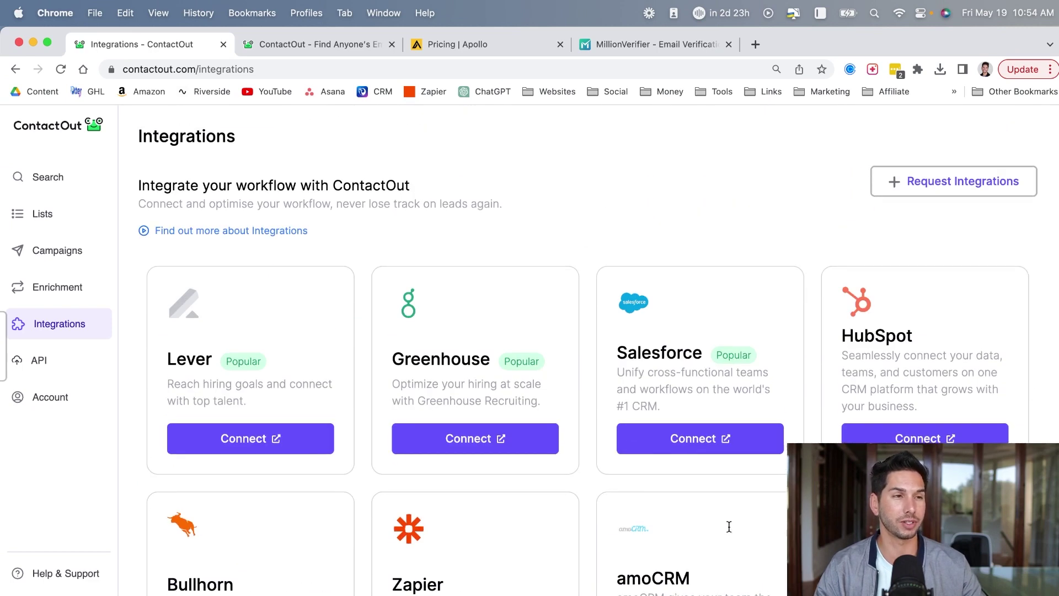
scroll(579, 259, down, 6)
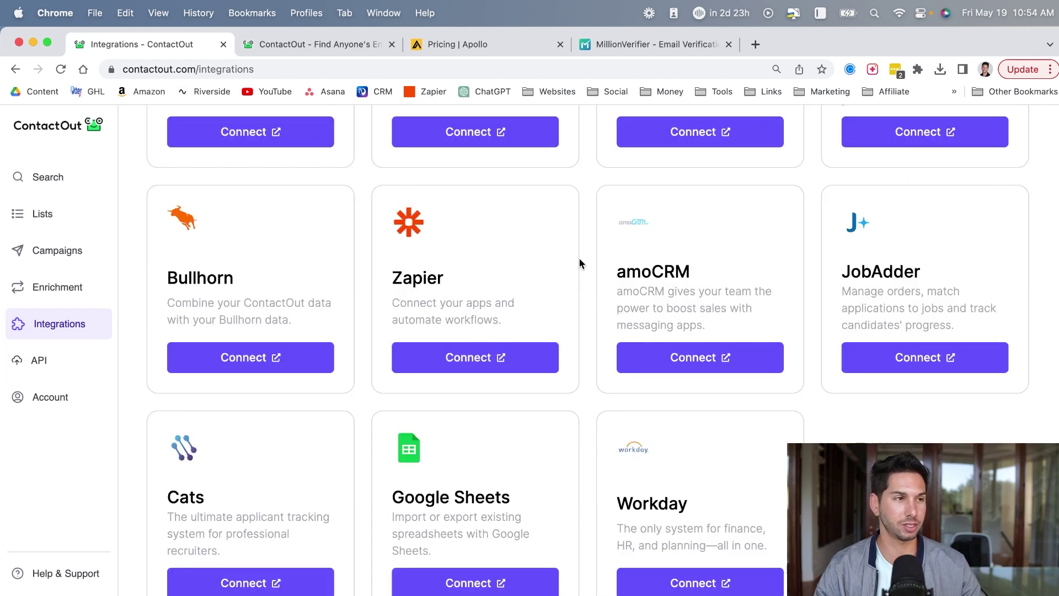
- Open the API Reference, then return via Account to the unfiltered people search
click(31, 359)
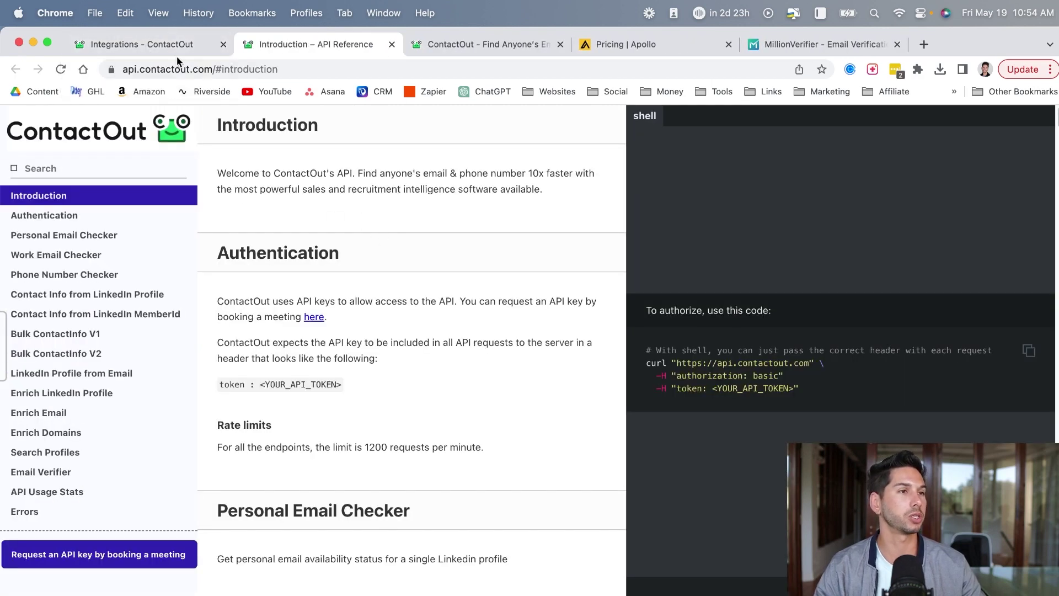
click(173, 47)
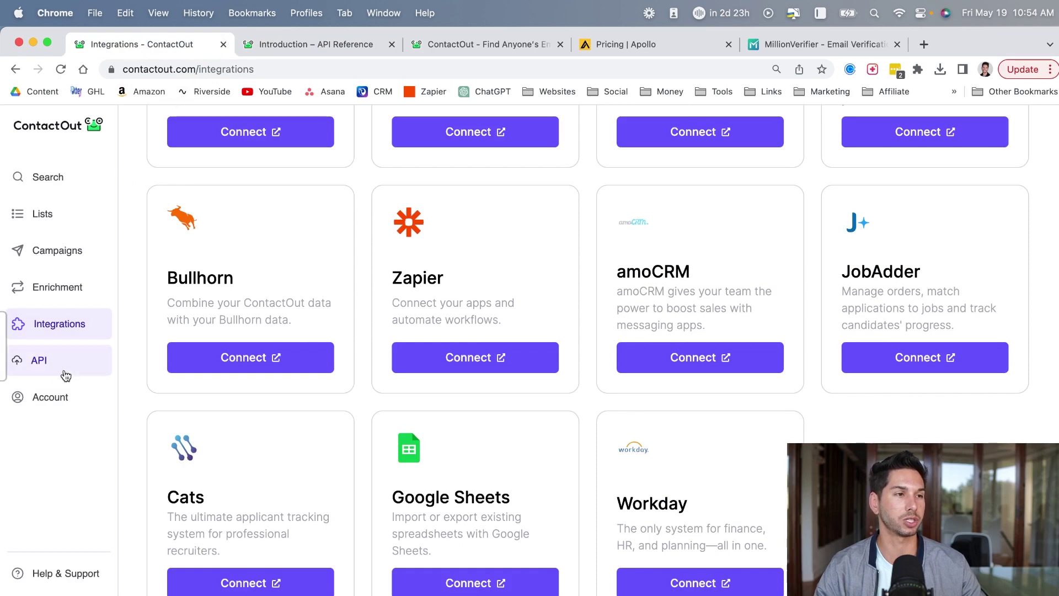
click(53, 398)
click(48, 176)
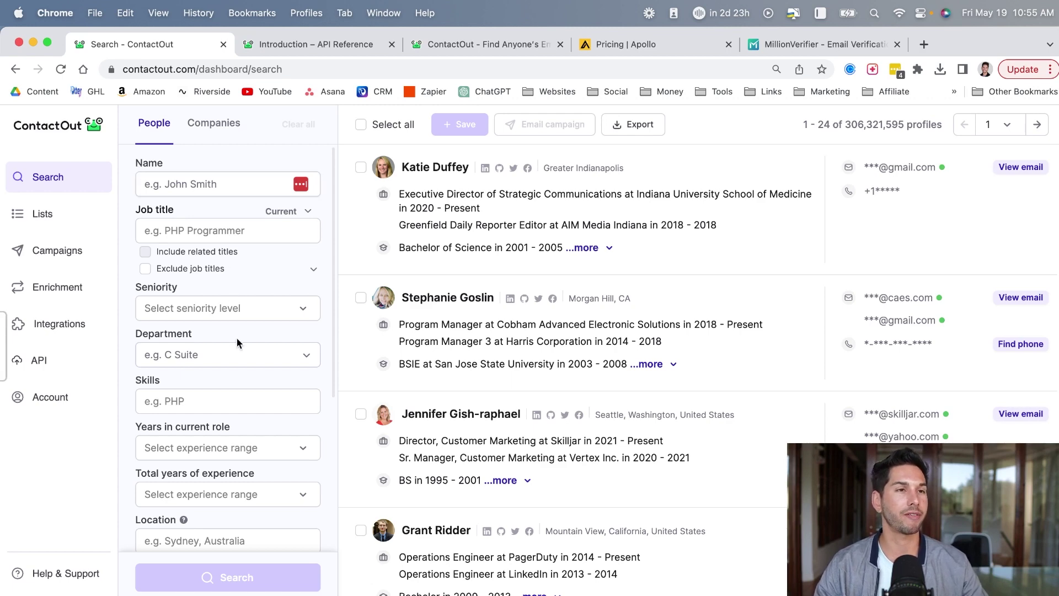
- Check the filter panel's Technologies used categories, then switch to Apollo's people search
scroll(217, 339, down, 3)
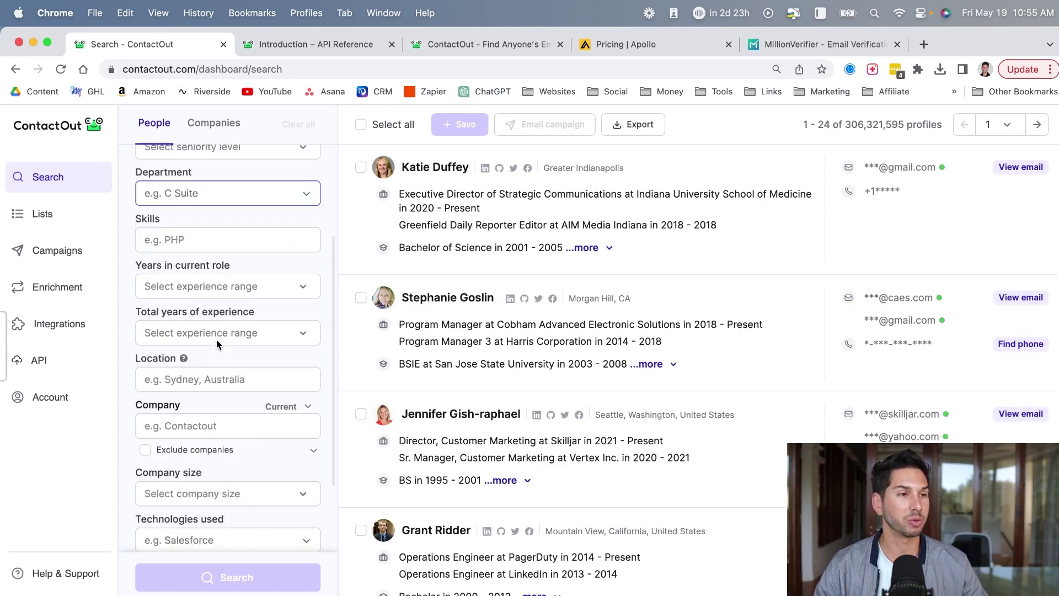
scroll(216, 339, up, 3)
scroll(217, 340, down, 6)
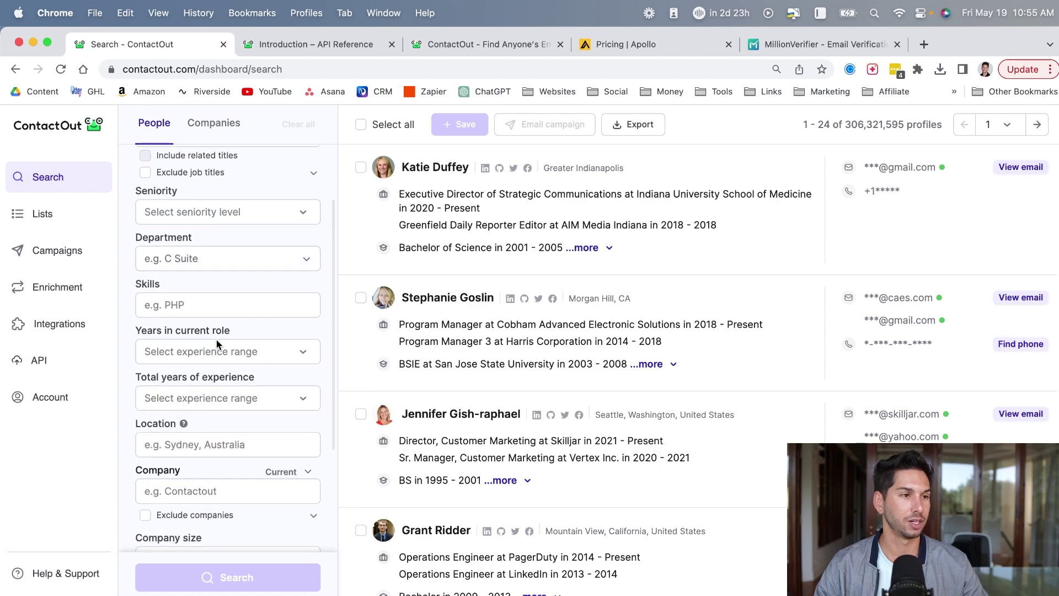
click(199, 364)
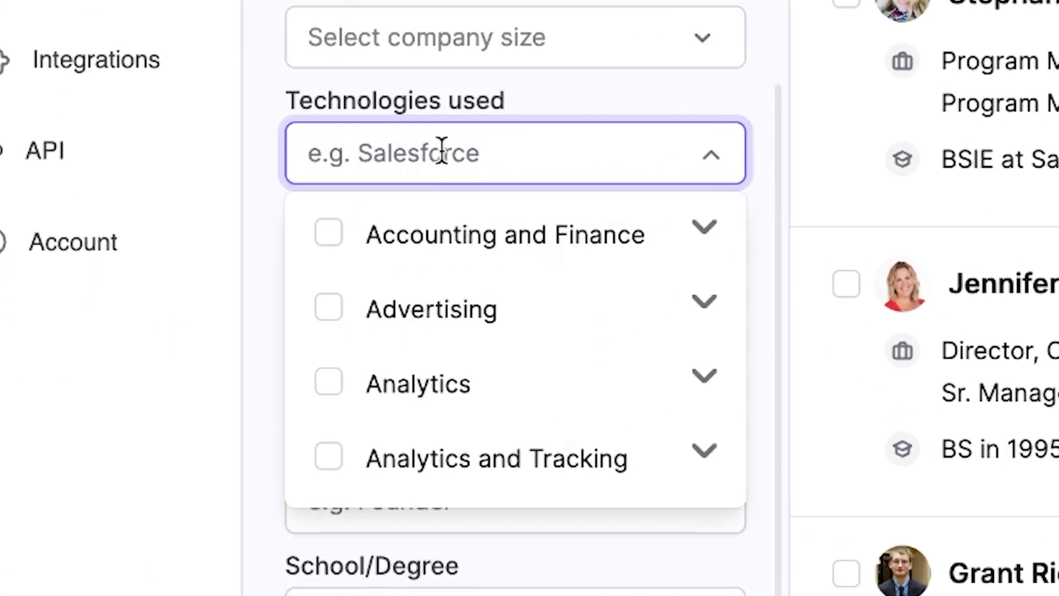
click(709, 156)
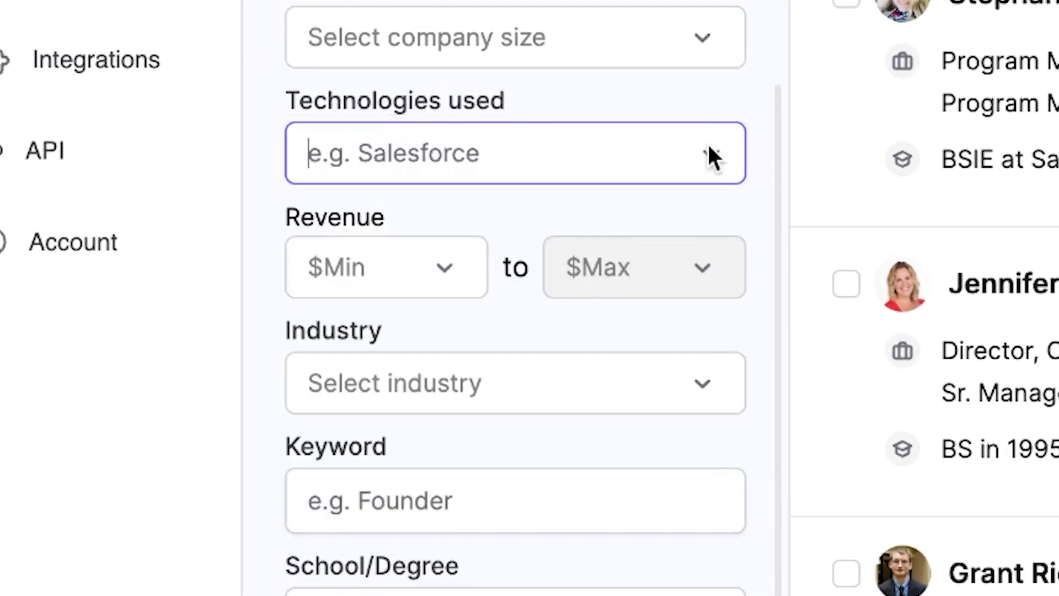
scroll(535, 161, down, 2)
scroll(394, 270, up, 10)
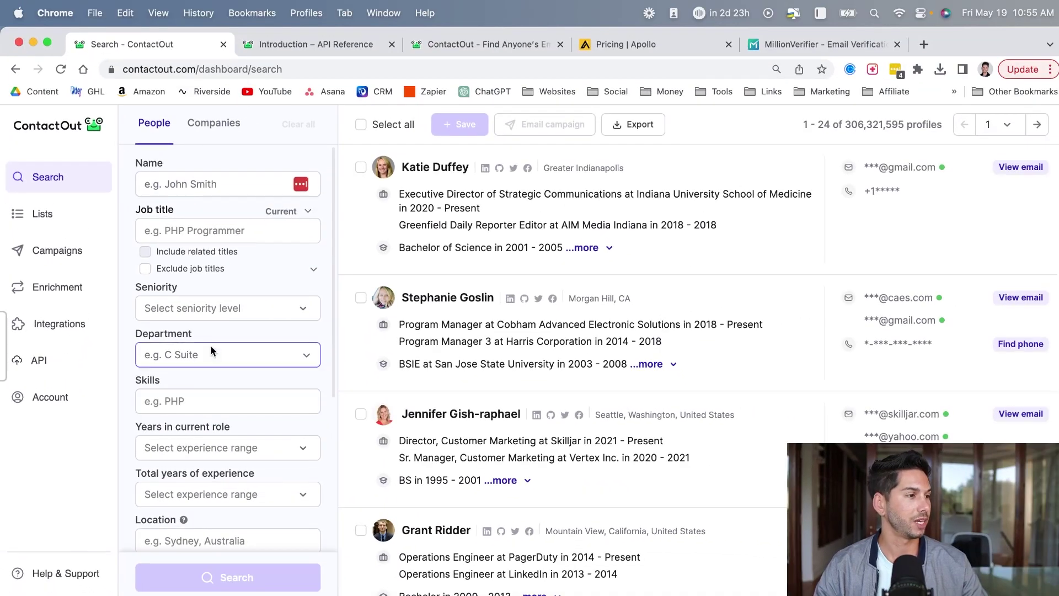
key(super+4)
- Expand Apollo's Buying Intent filter to see High/Medium/Low/None scores and intent topics
scroll(158, 309, down, 2)
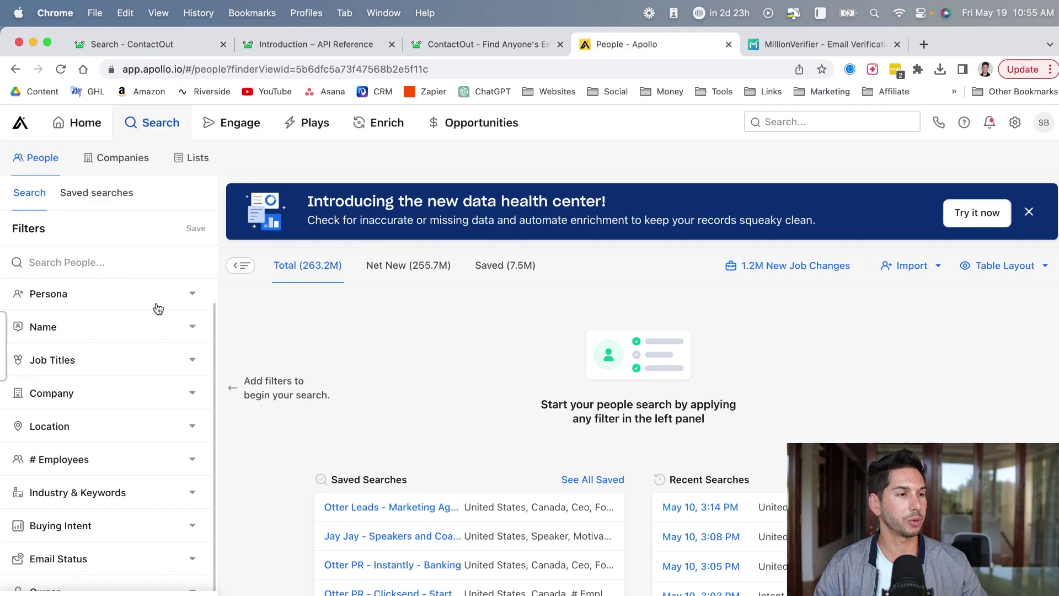
scroll(158, 309, up, 2)
scroll(114, 344, down, 2)
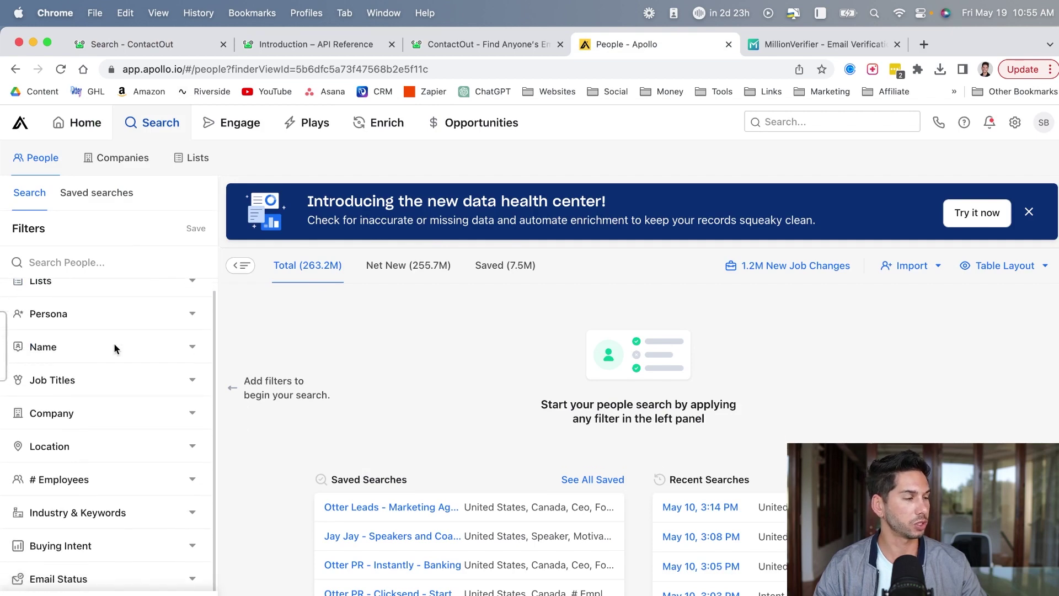
scroll(113, 347, down, 2)
click(108, 469)
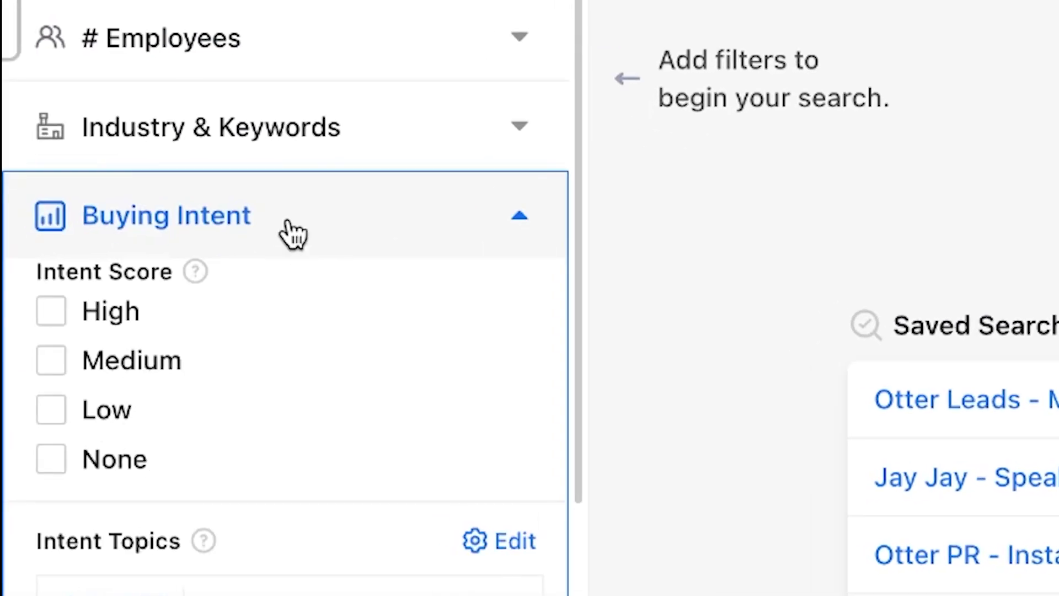
scroll(108, 469, down, 3)
scroll(304, 276, up, 5)
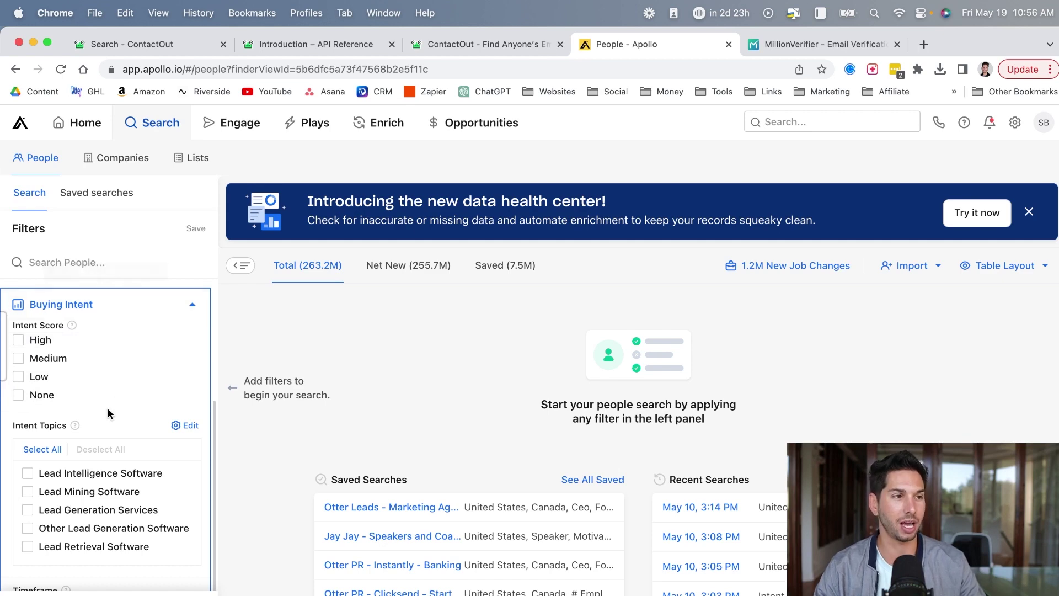
- Return to the people search and clear the stray entry from Technologies used
click(166, 50)
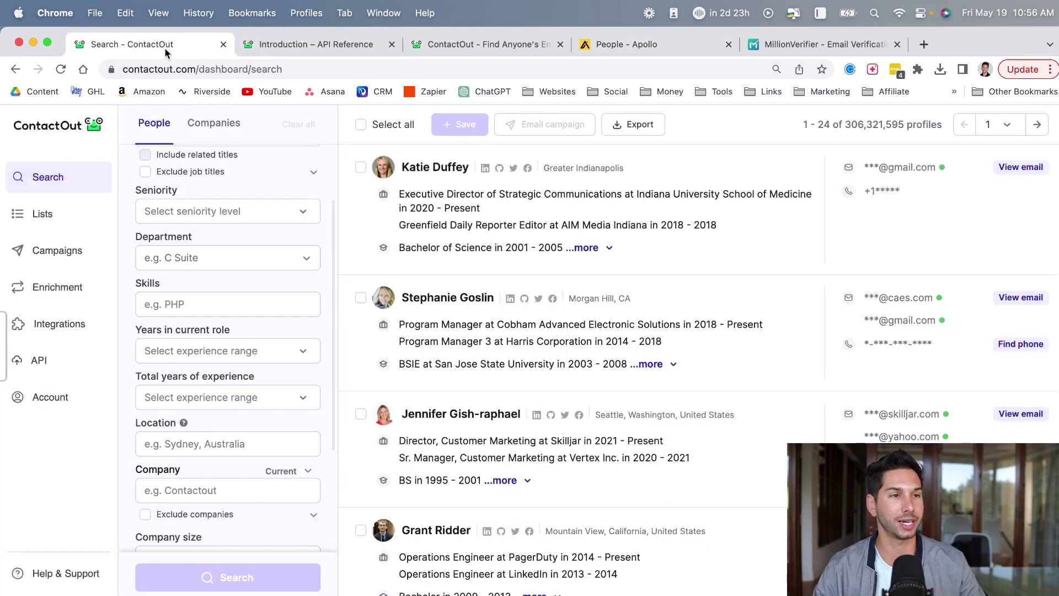
scroll(260, 285, down, 6)
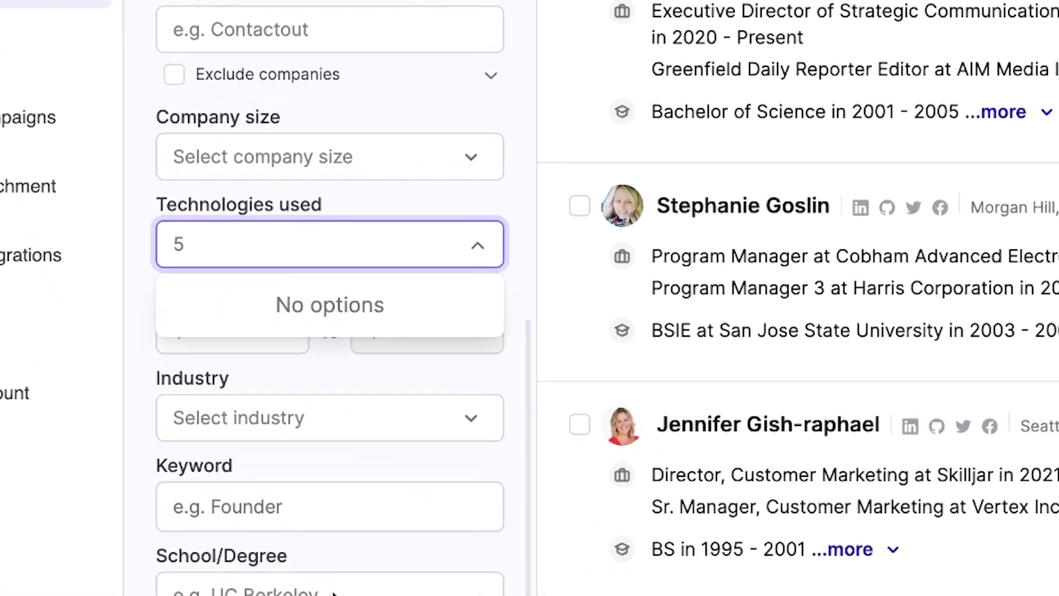
click(334, 593)
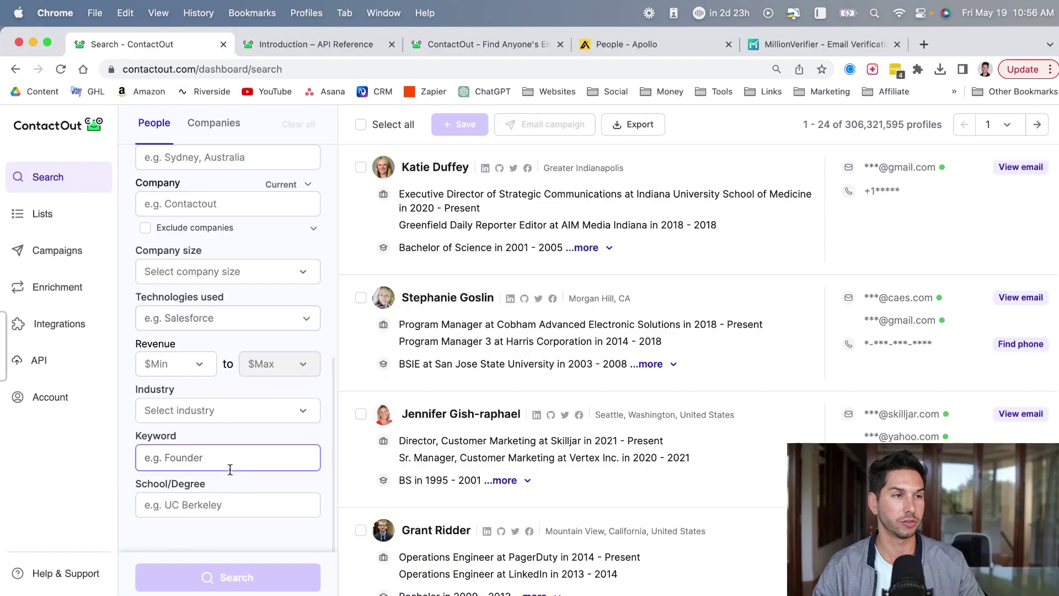
scroll(229, 469, up, 10)
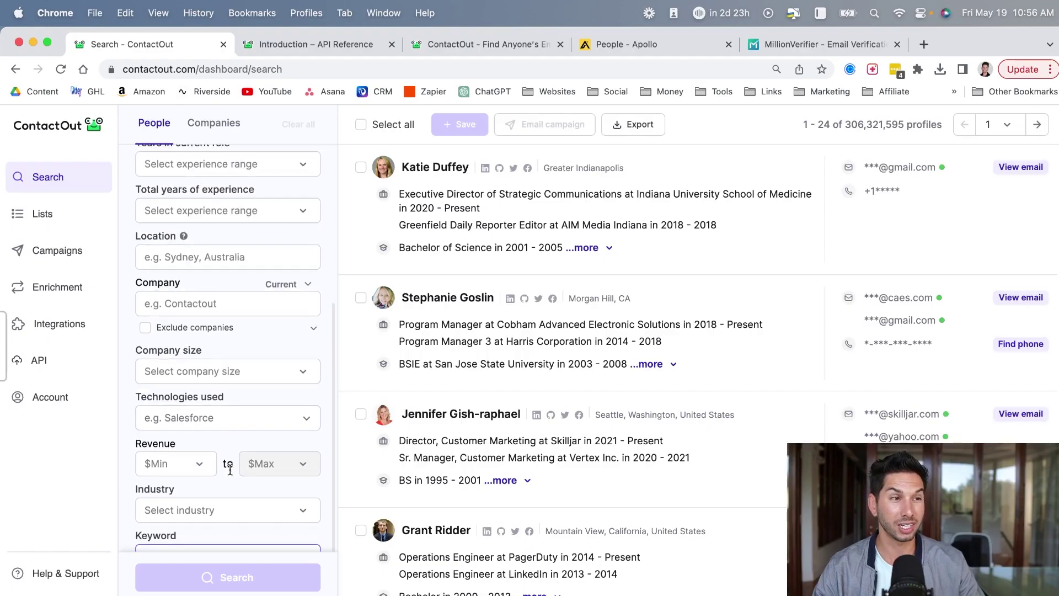
scroll(230, 469, up, 2)
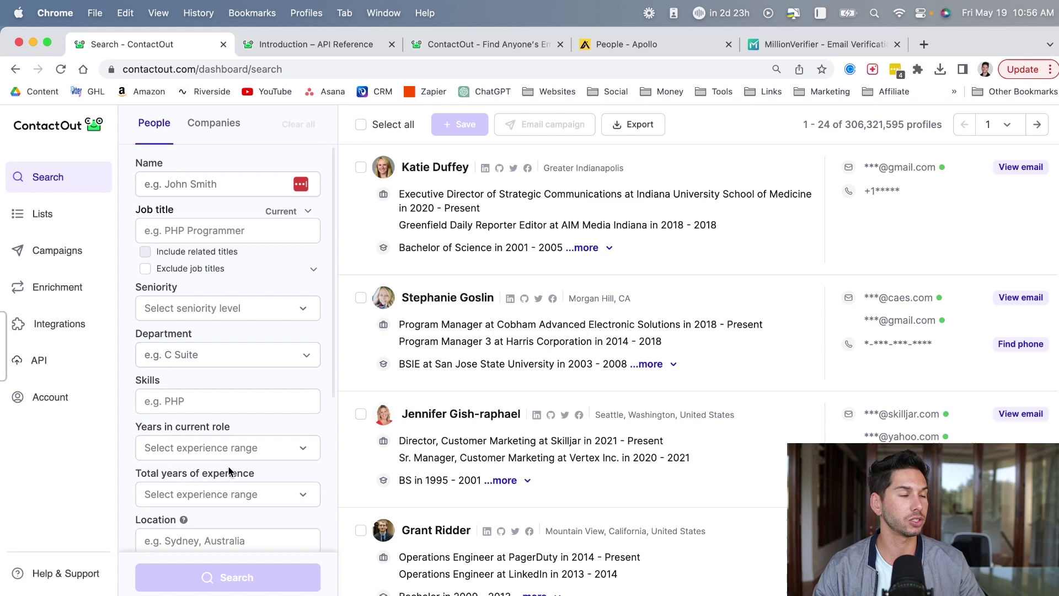
- Add 11-50 to the company size filter alongside 1-10 and 51-200
click(217, 230)
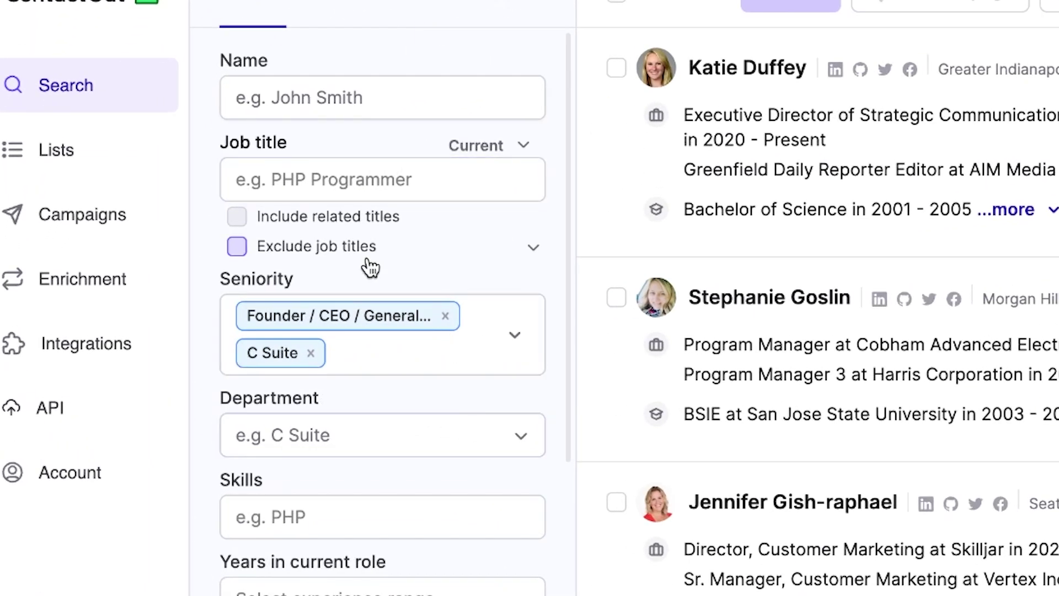
scroll(366, 265, down, 10)
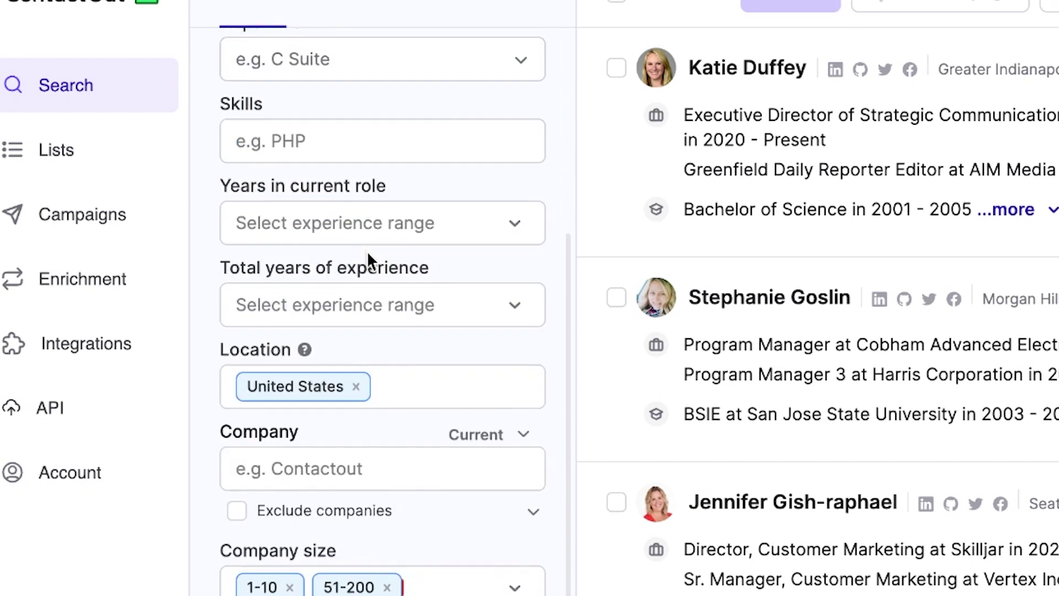
scroll(362, 264, down, 1)
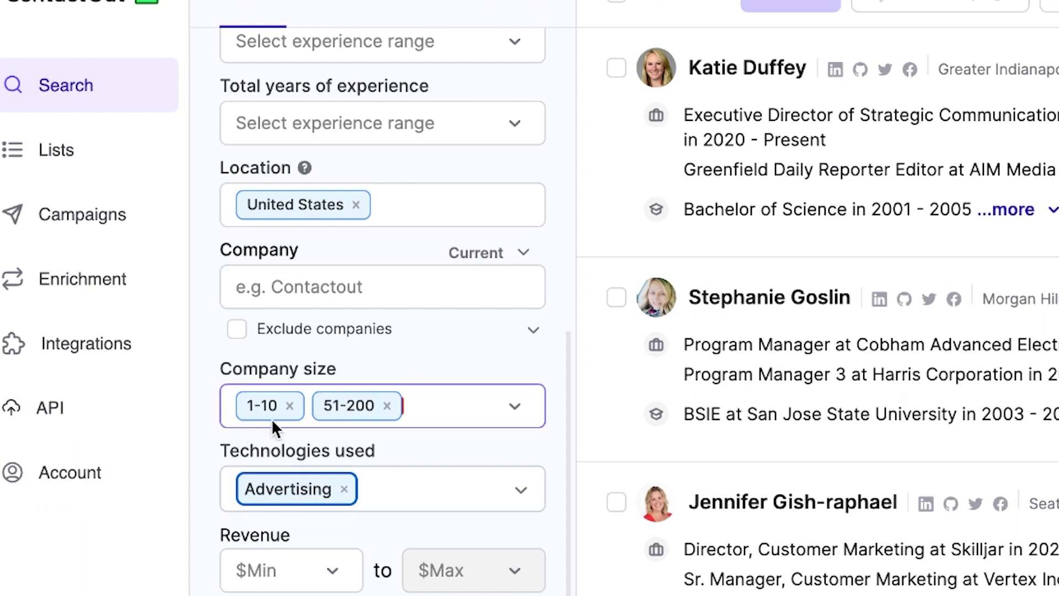
click(440, 419)
click(271, 453)
key(Escape)
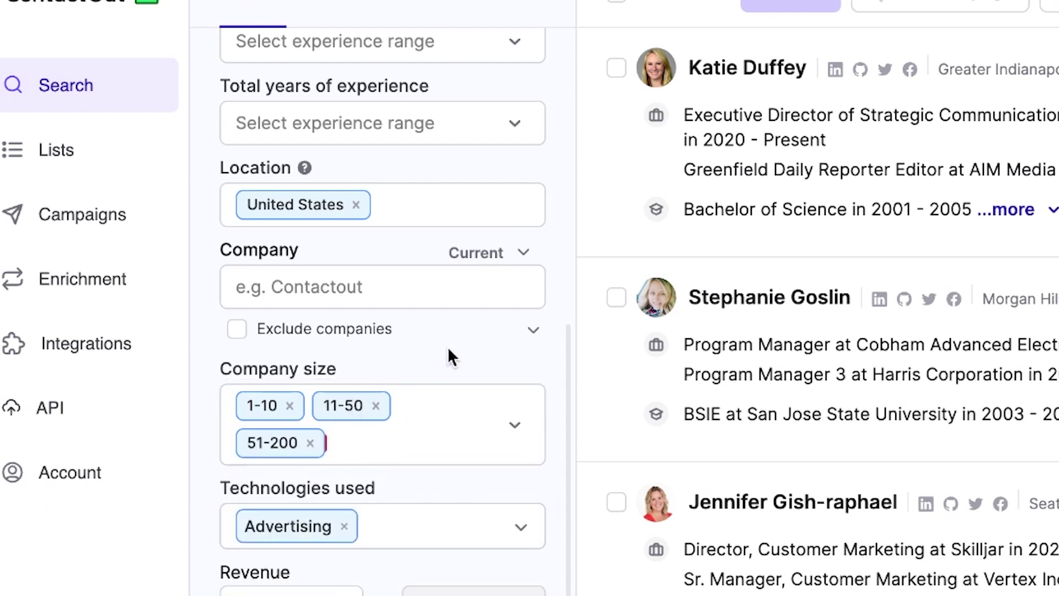
- Discard the partial 'canc' location entry and set the Industry filter to Computer Software
scroll(371, 466, down, 1)
scroll(371, 467, up, 5)
scroll(370, 467, down, 3)
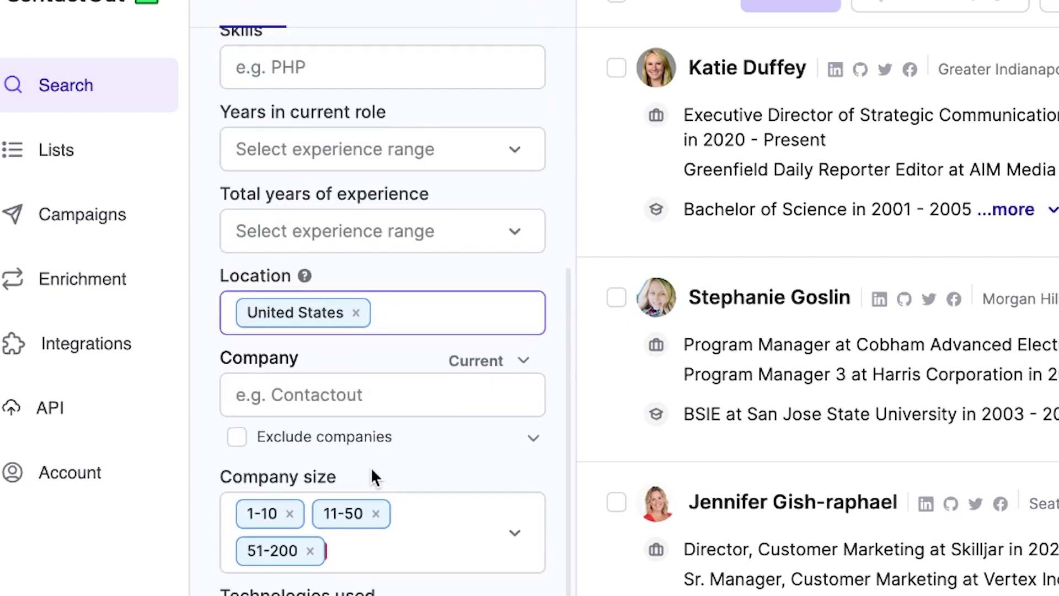
click(420, 318)
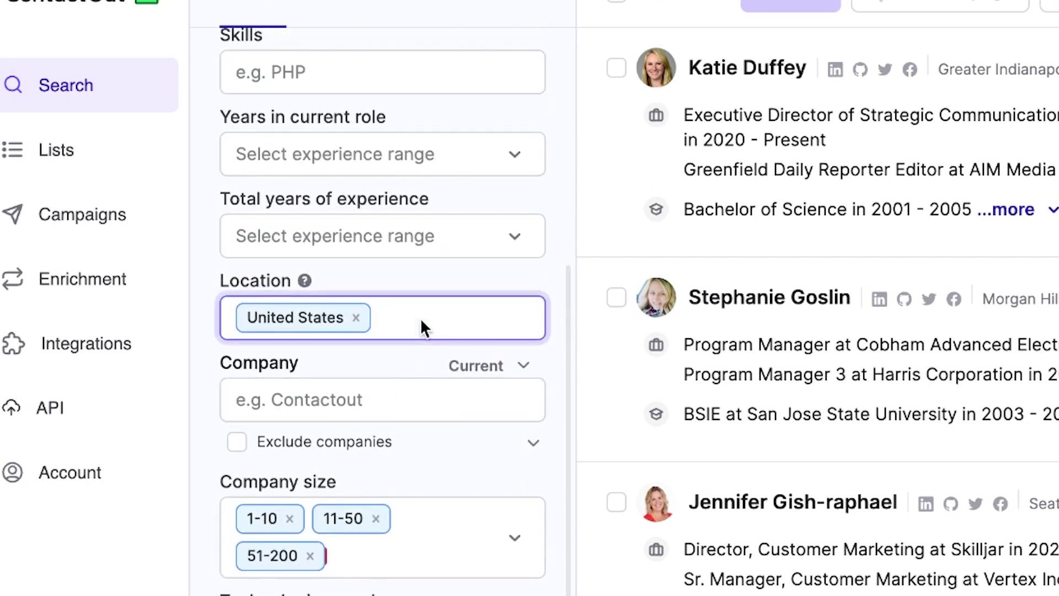
text(canc)
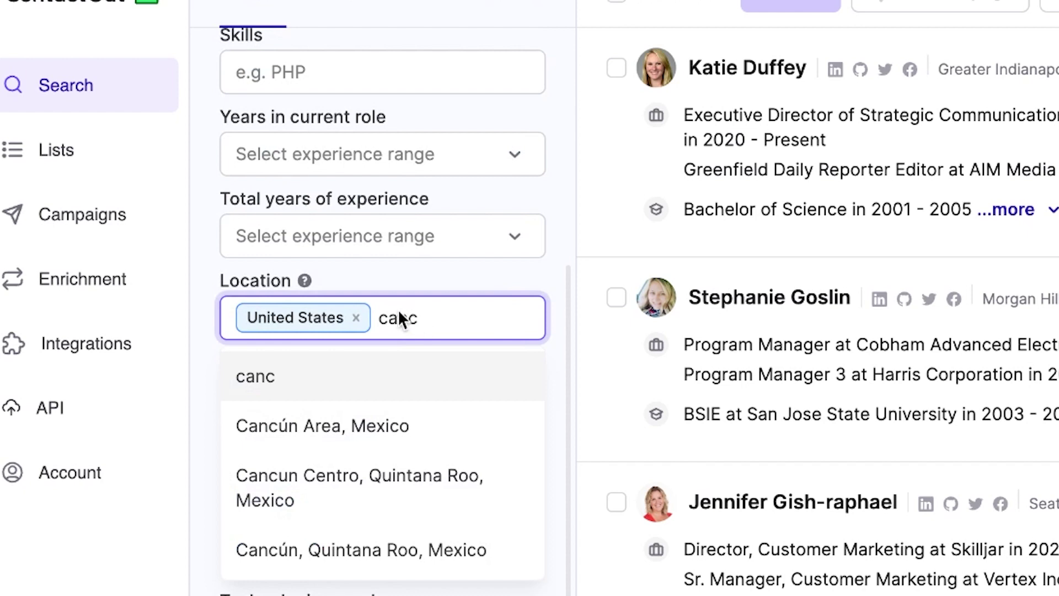
click(412, 280)
scroll(411, 331, down, 5)
click(430, 495)
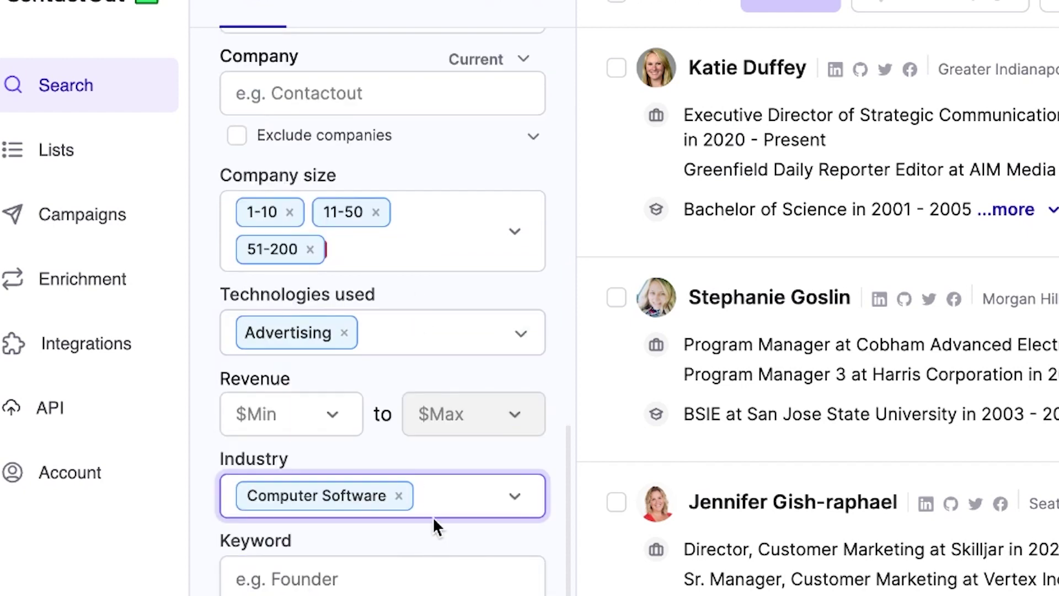
scroll(211, 273, up, 10)
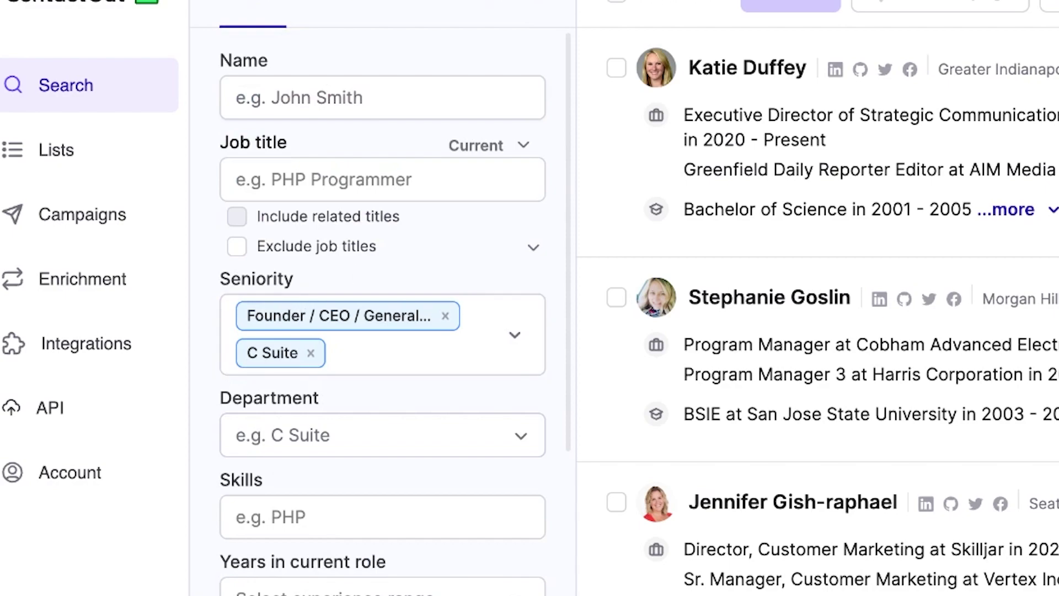
scroll(316, 199, down, 5)
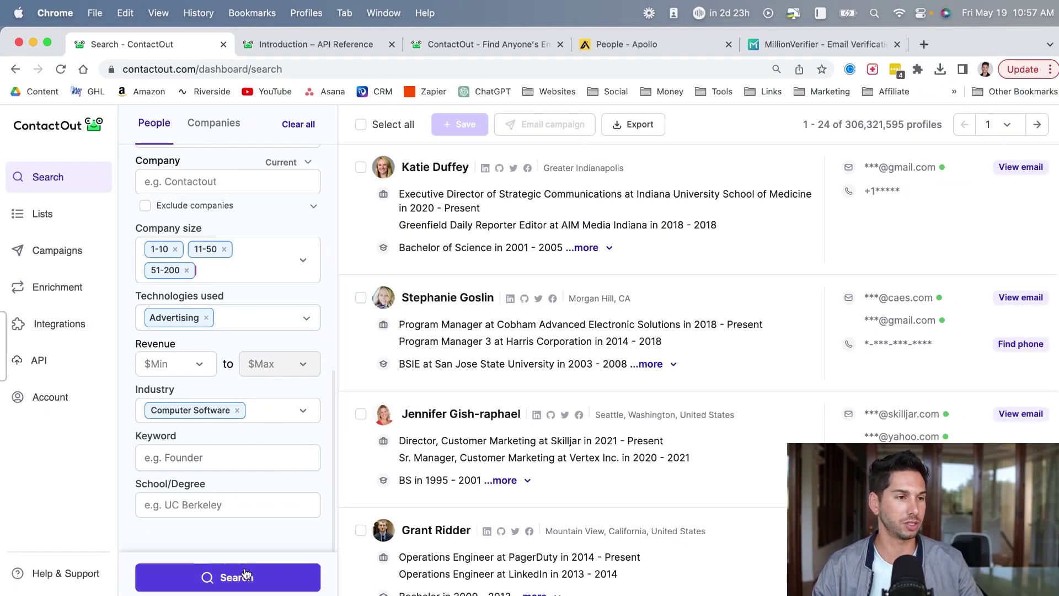
- Run the filtered search and check the total of 10,334 matching profiles
click(242, 577)
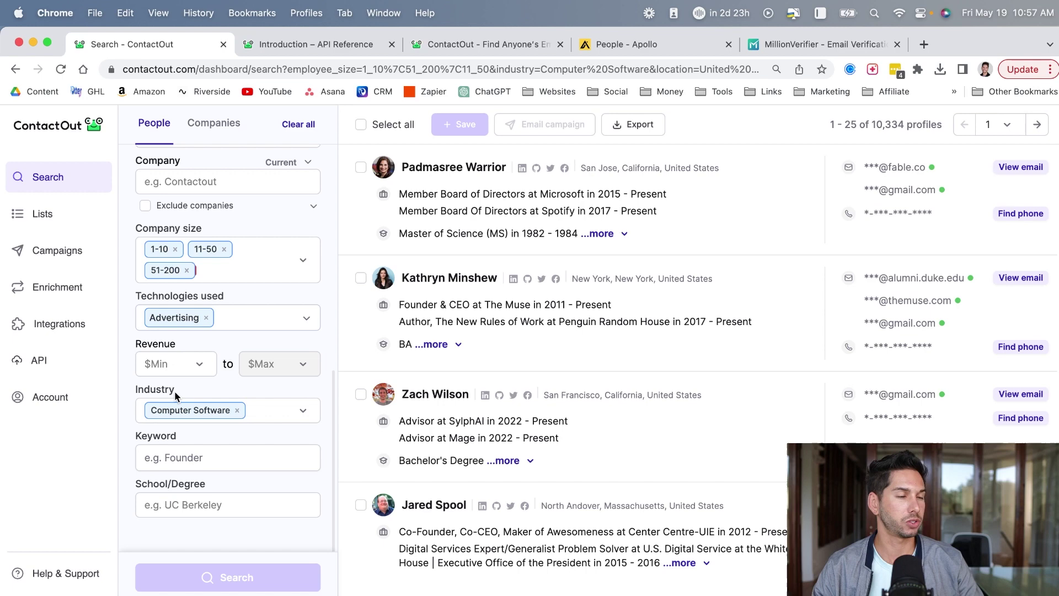
scroll(192, 330, up, 5)
scroll(187, 347, down, 5)
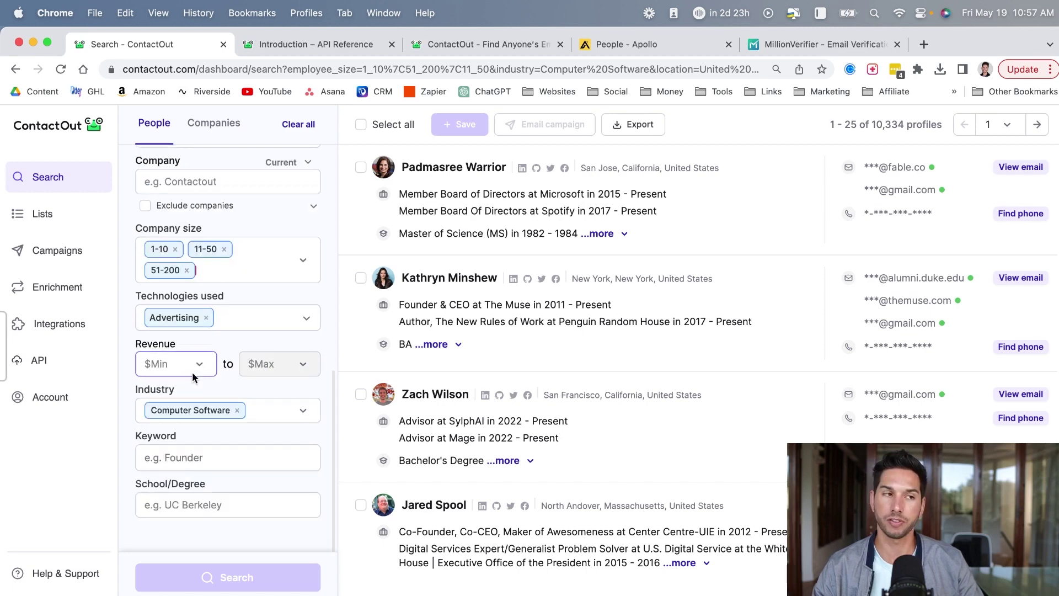
scroll(237, 533, up, 5)
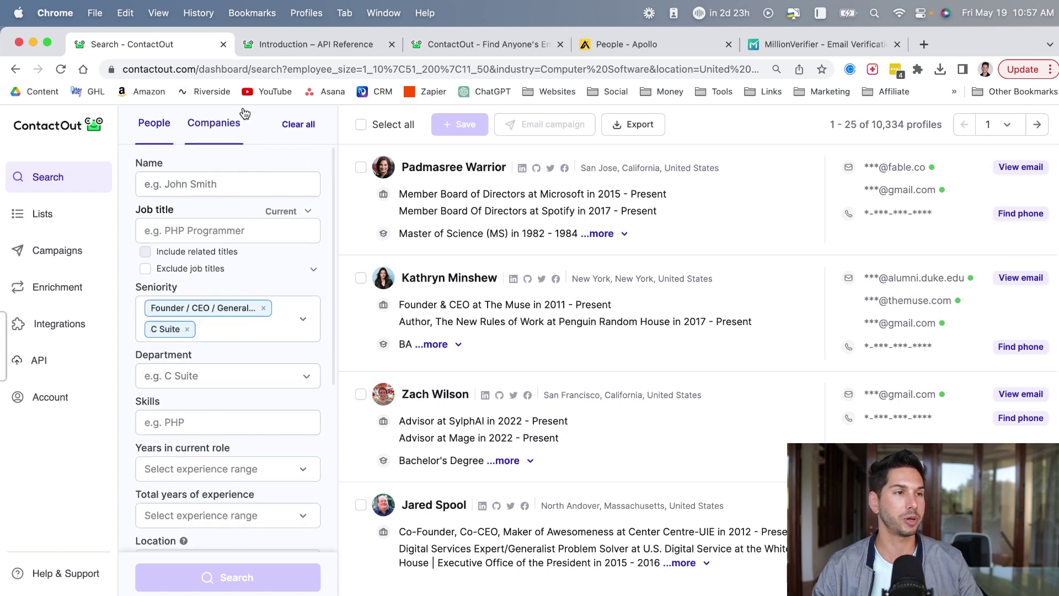
scroll(205, 410, down, 5)
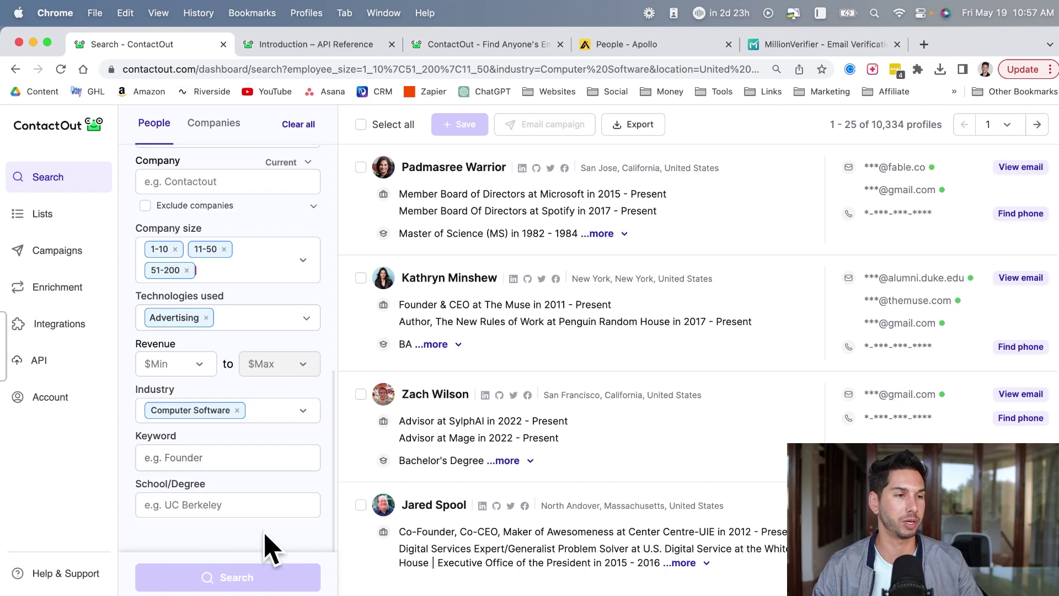
scroll(217, 379, up, 5)
scroll(217, 376, down, 5)
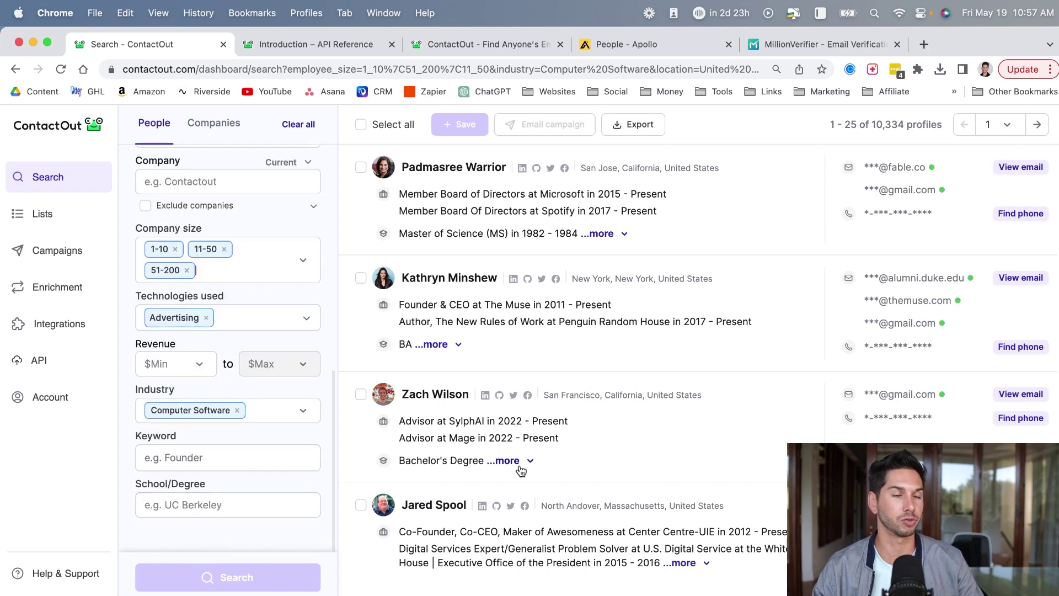
triple_click(862, 123)
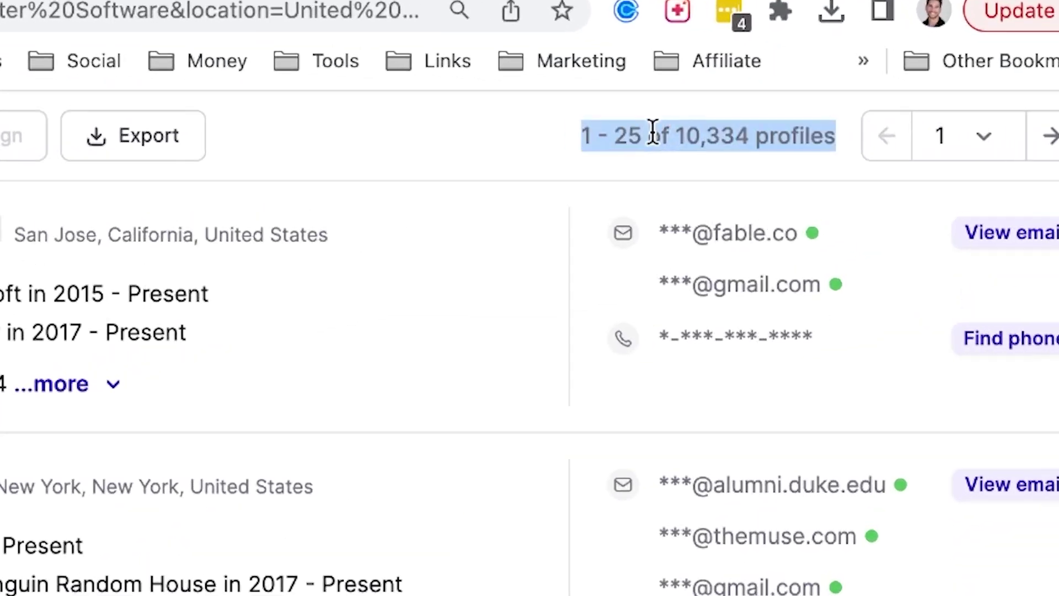
click(797, 123)
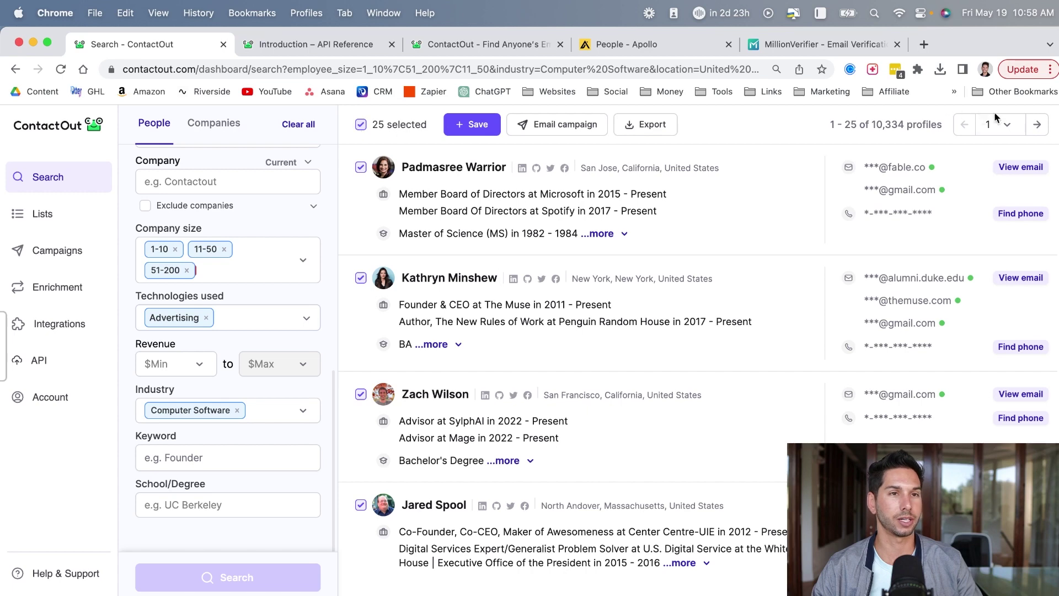
- Select all 25 profiles on the first page of results
click(1037, 124)
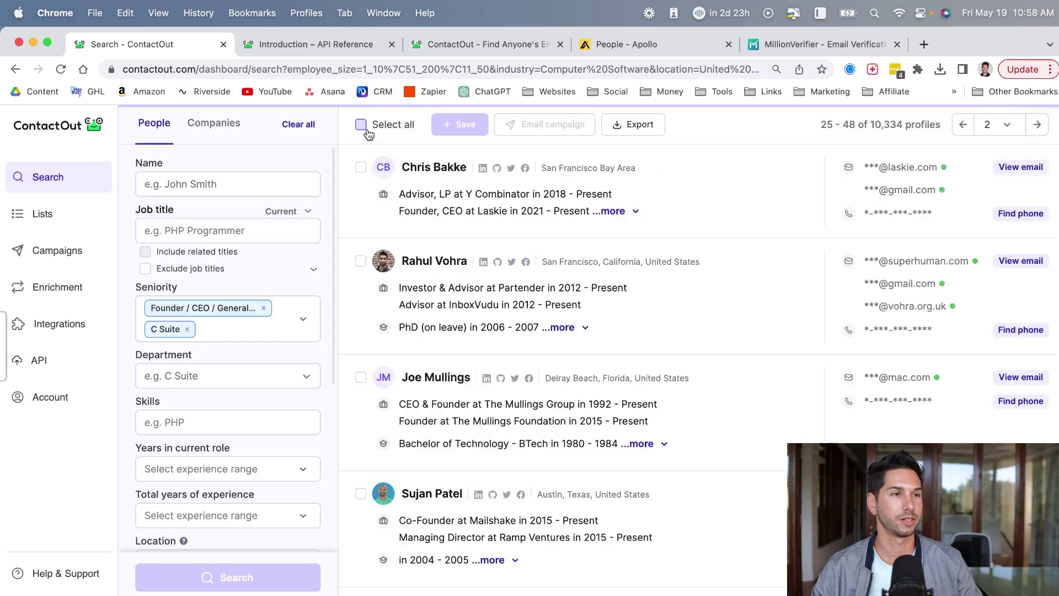
click(362, 126)
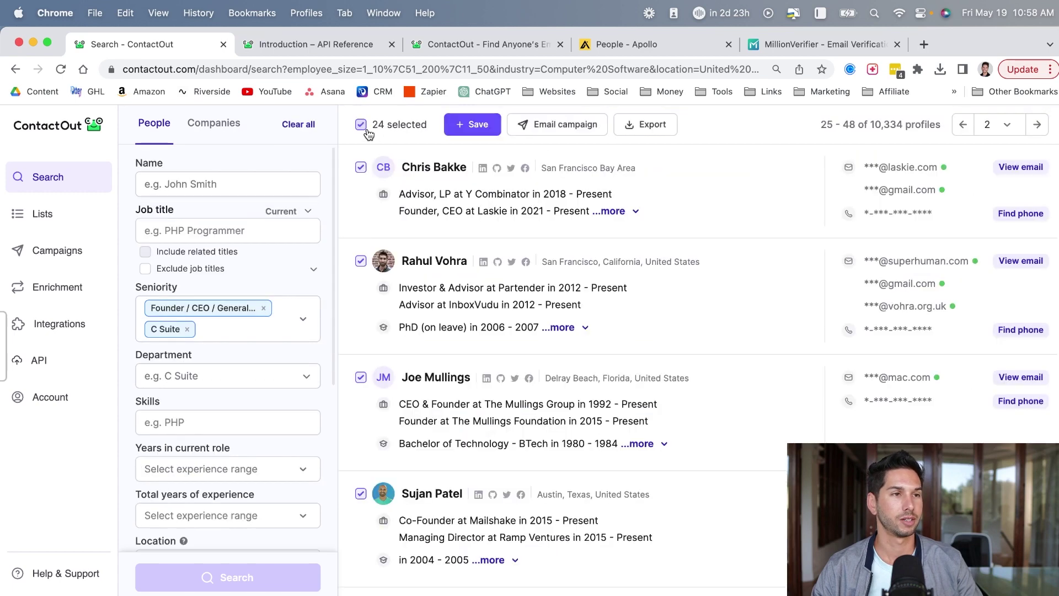
click(964, 124)
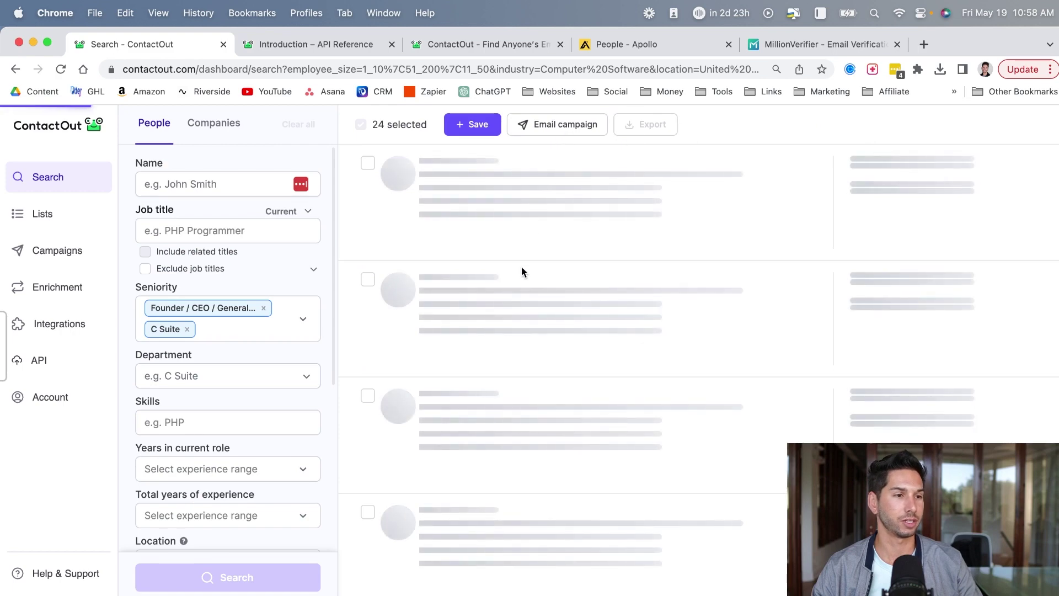
scroll(463, 292, down, 5)
scroll(402, 229, up, 5)
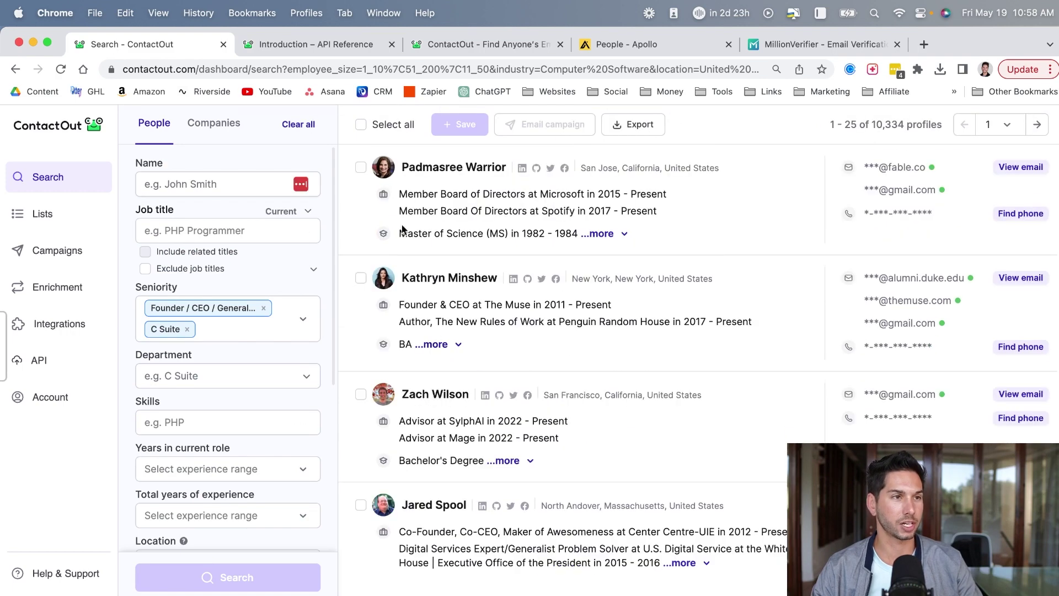
click(362, 125)
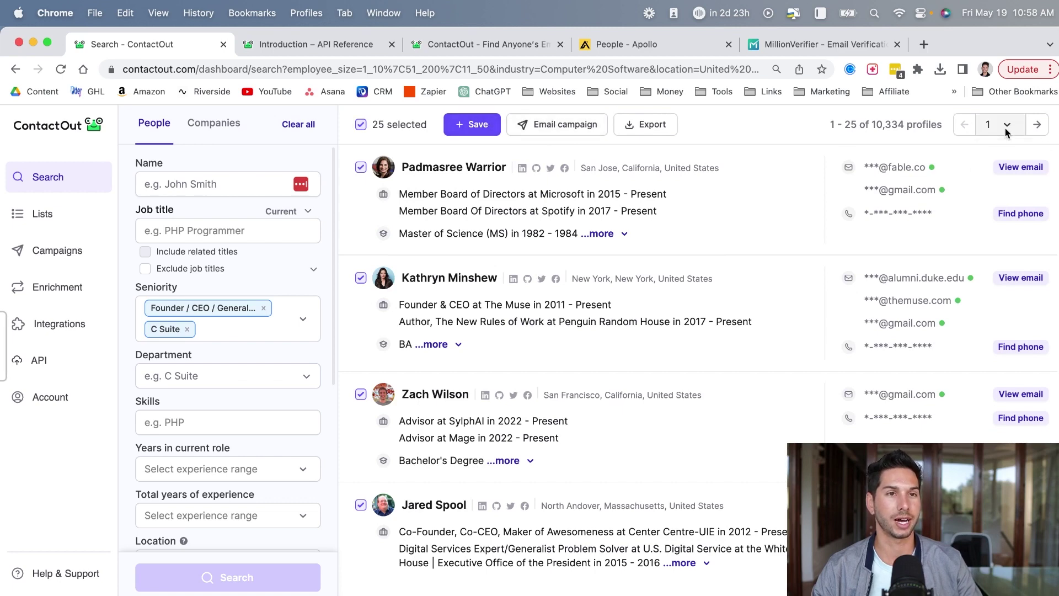
- Save the 25 selected profiles to the Founder - Test - Scott list
click(645, 124)
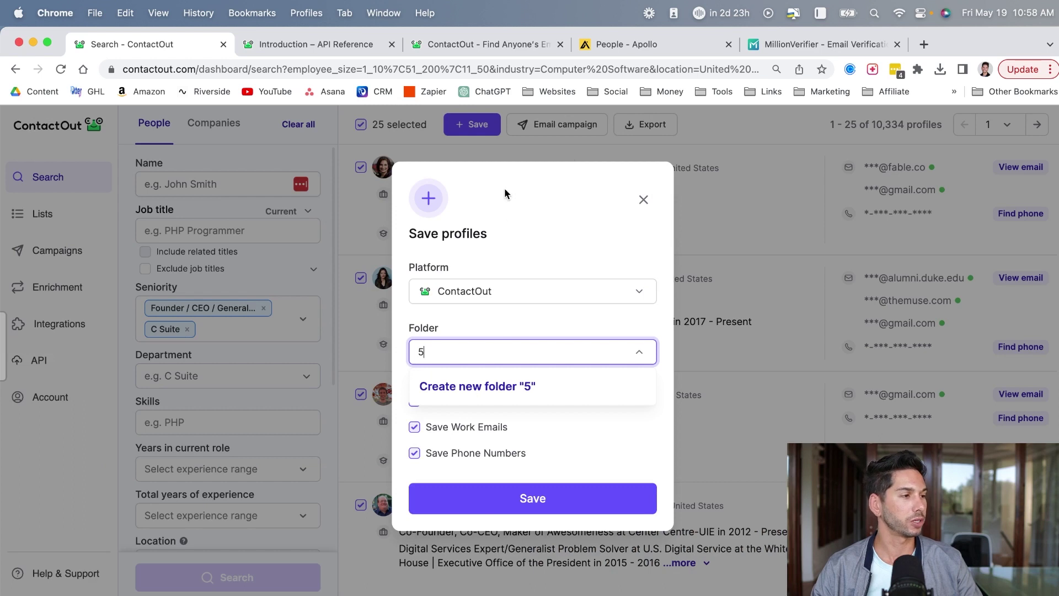
click(498, 358)
click(532, 497)
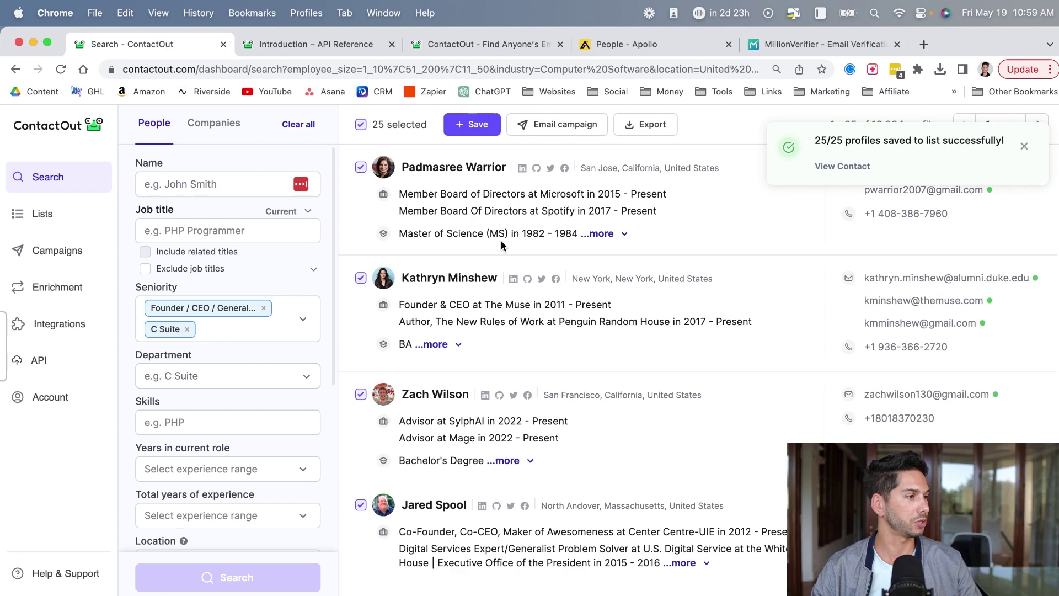
scroll(441, 247, down, 10)
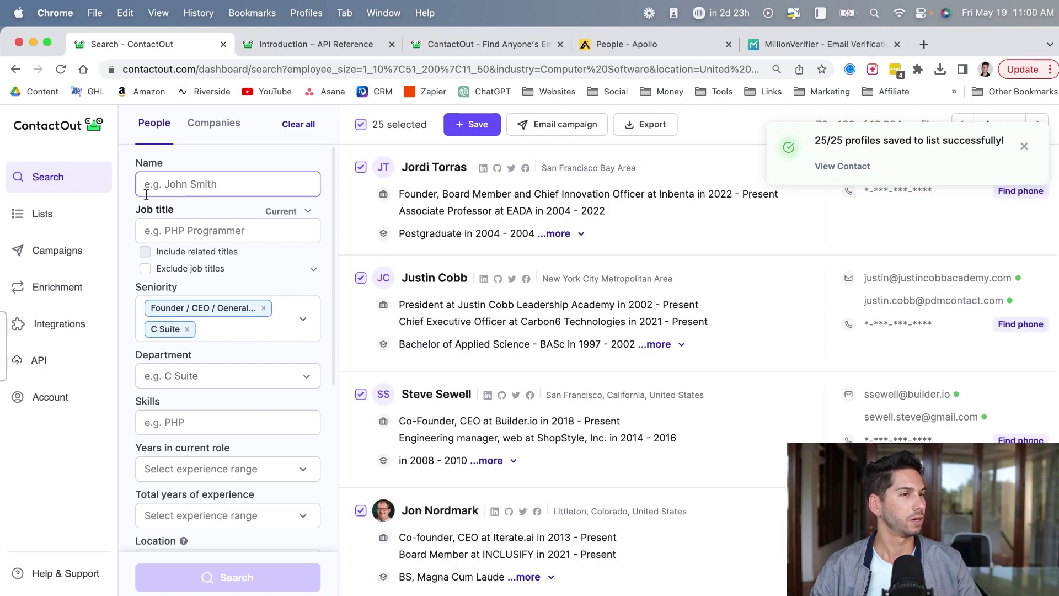
- Select all profiles in the Founder - Test - Scott list and export it as CSV
click(43, 216)
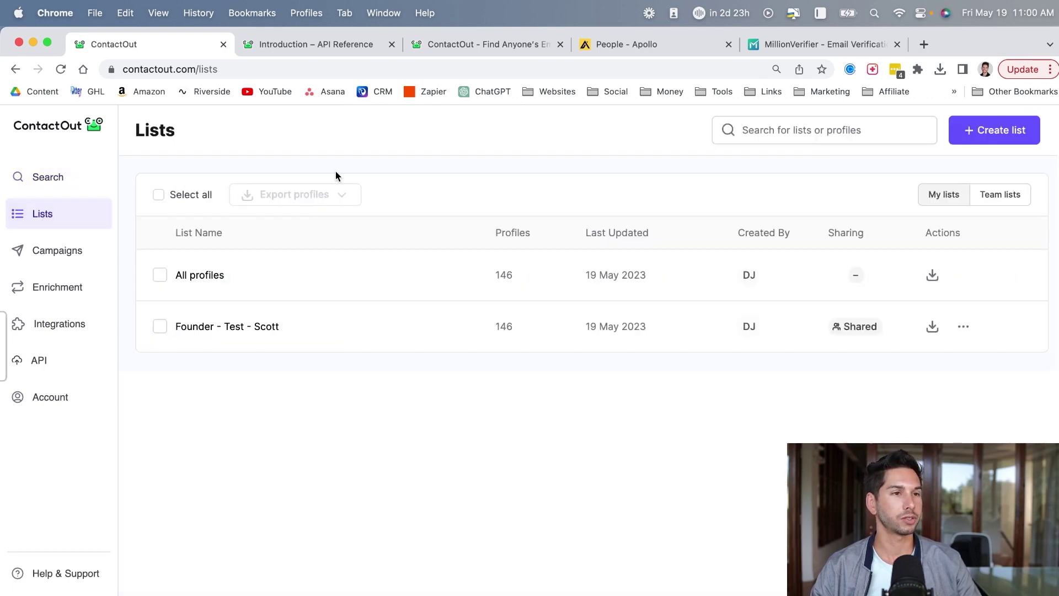
click(336, 329)
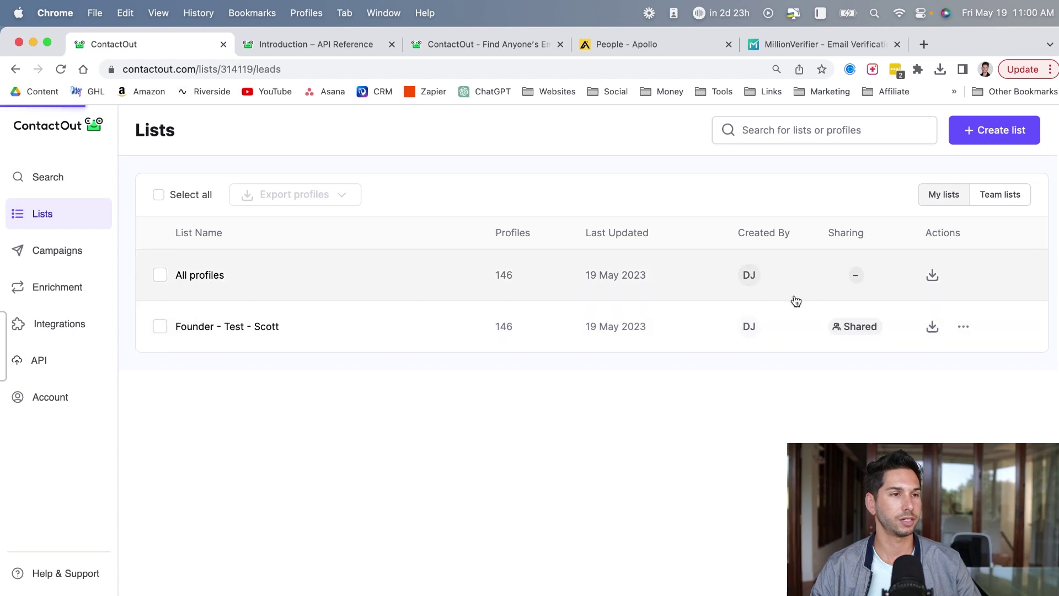
click(142, 175)
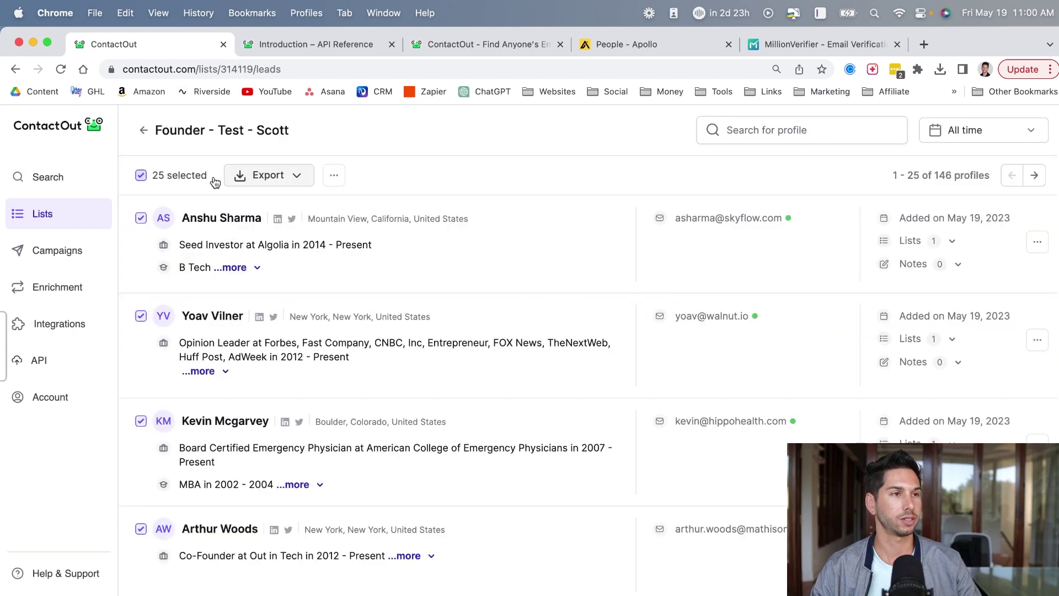
click(45, 214)
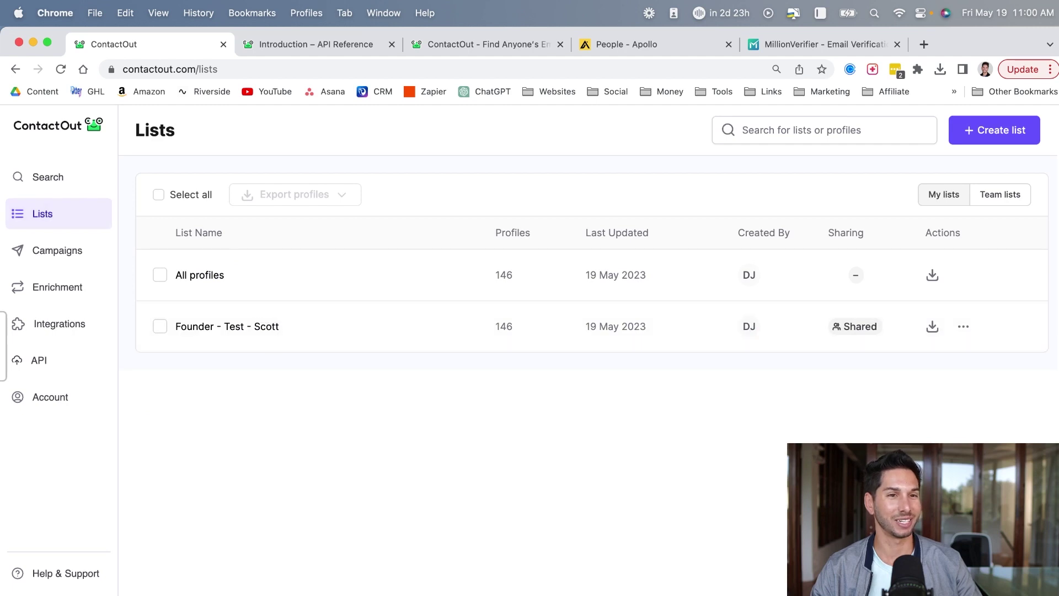
click(933, 327)
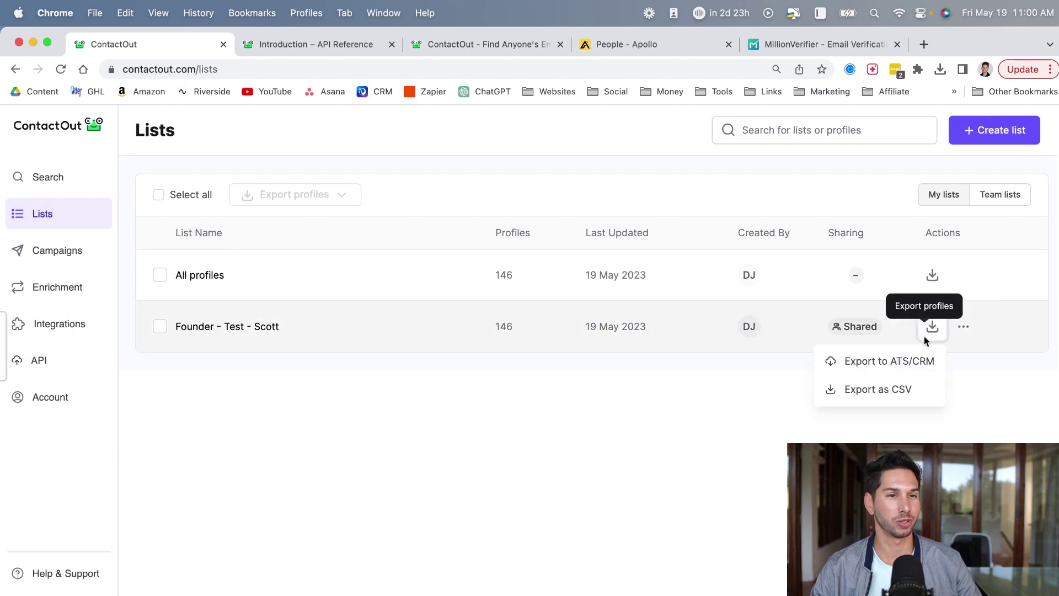
click(878, 389)
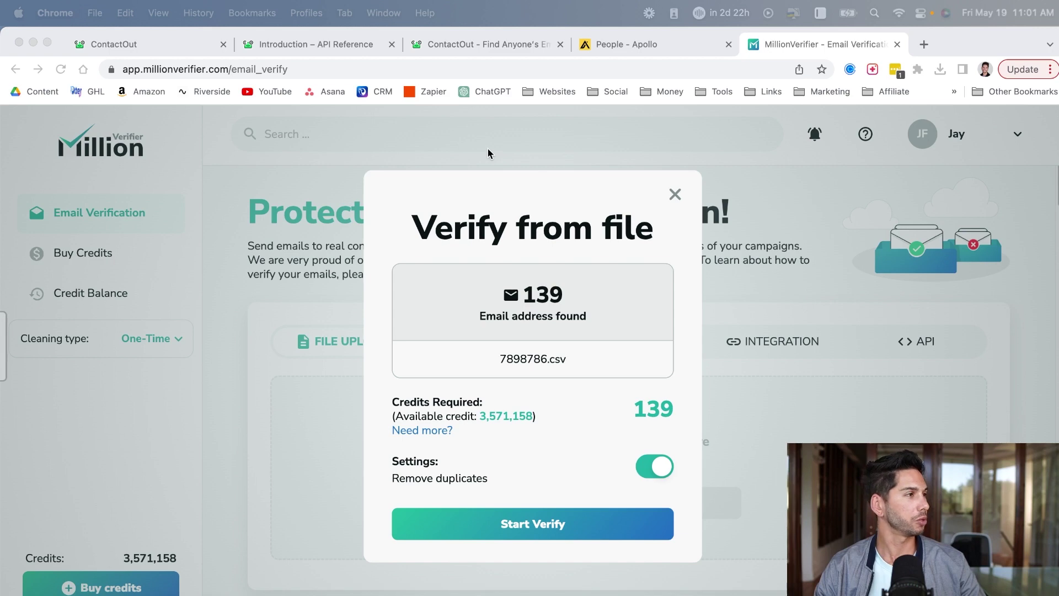
- Keep Remove duplicates on and start verifying the 139 emails in 7898786.csv
click(514, 510)
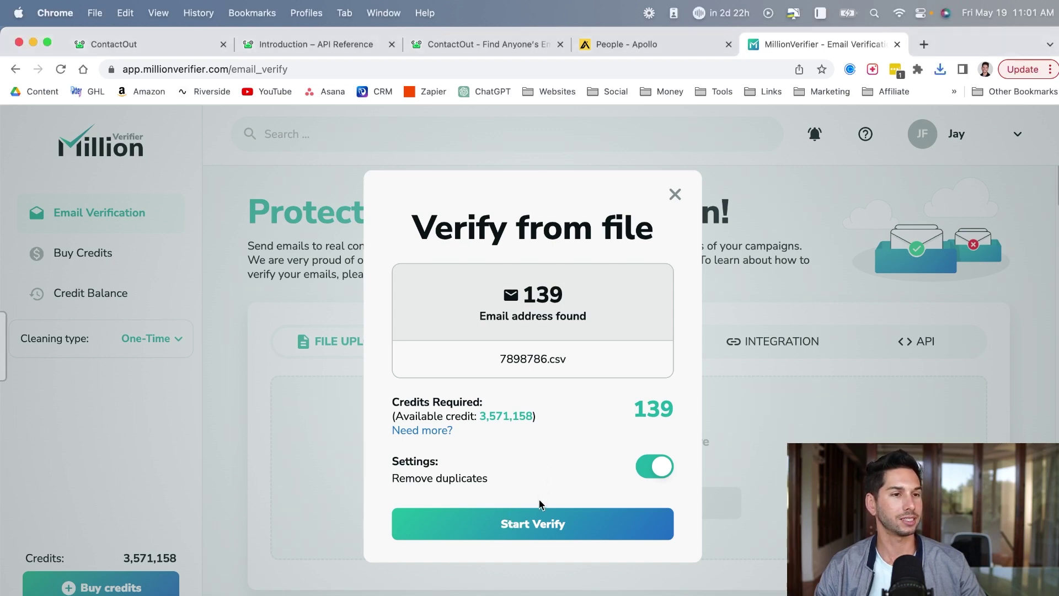
click(635, 525)
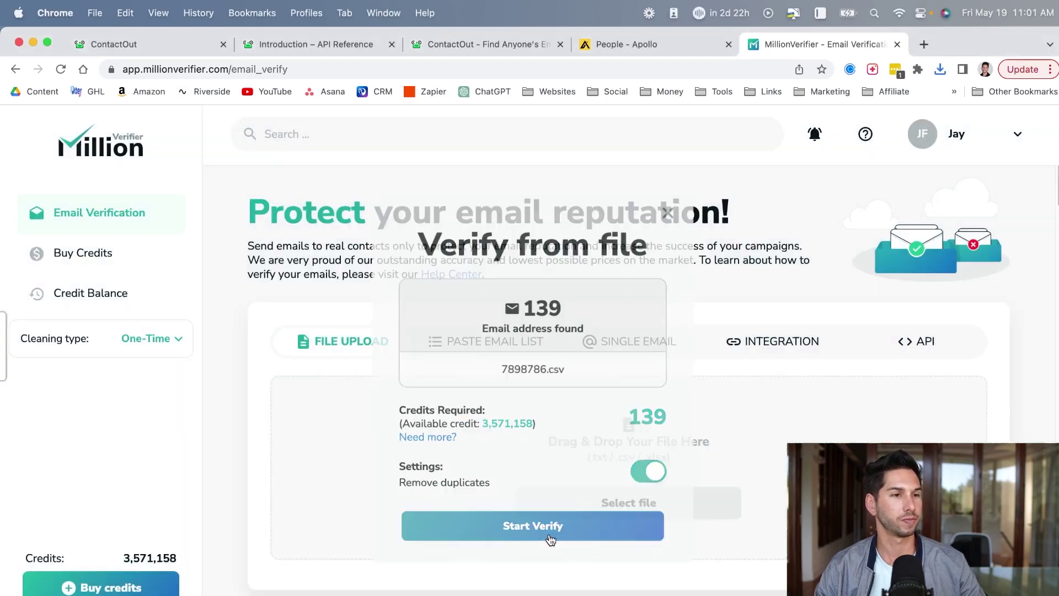
scroll(329, 285, down, 1)
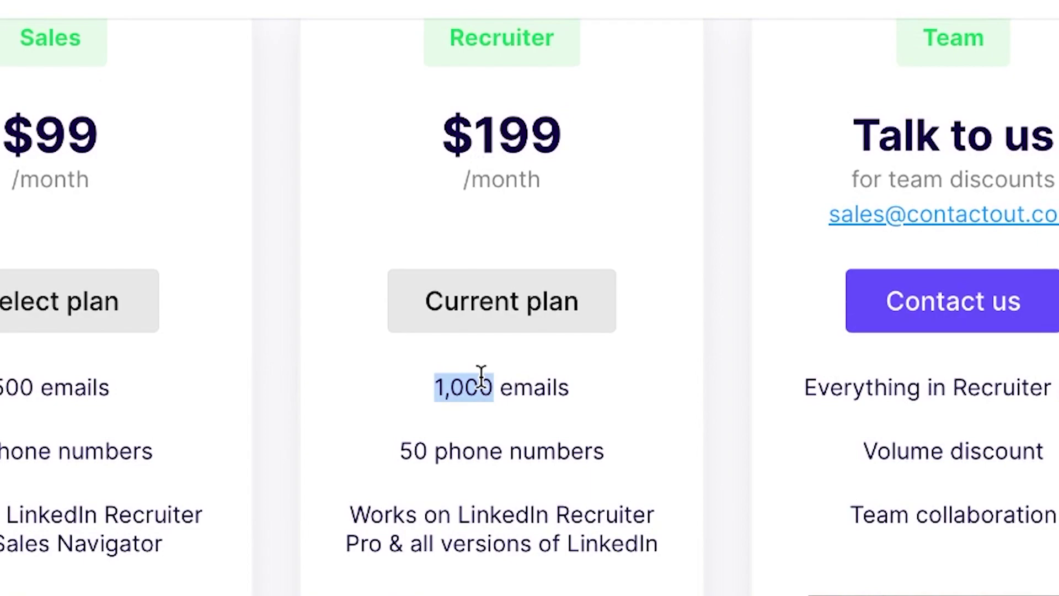
scroll(338, 71, up, 6)
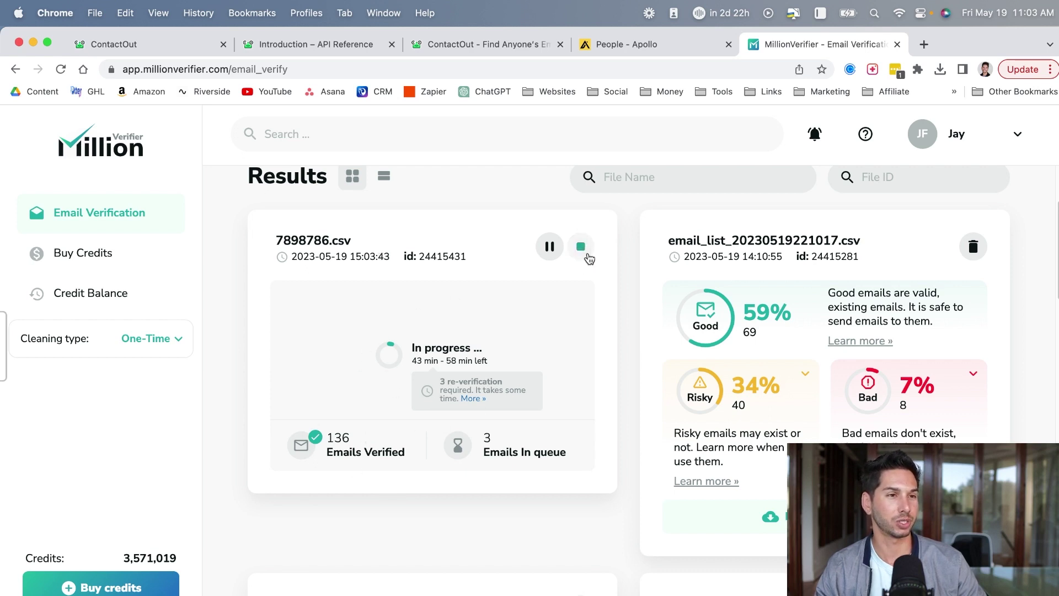
- Stop the 7898786.csv verification and review results: 69% good, 24% risky, 7% bad
click(589, 255)
click(522, 450)
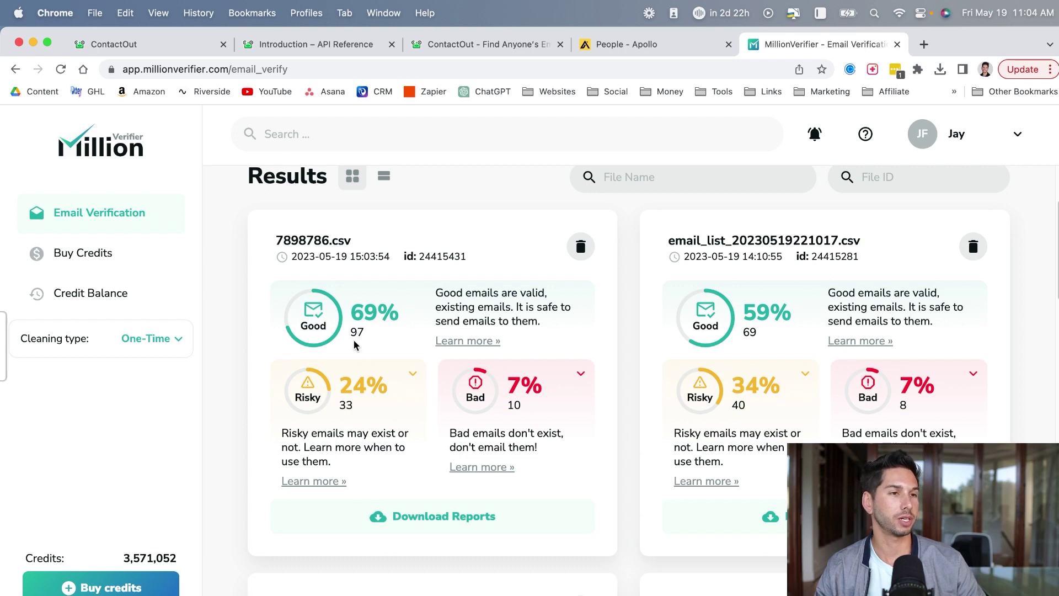
drag(392, 346, 407, 374)
click(412, 374)
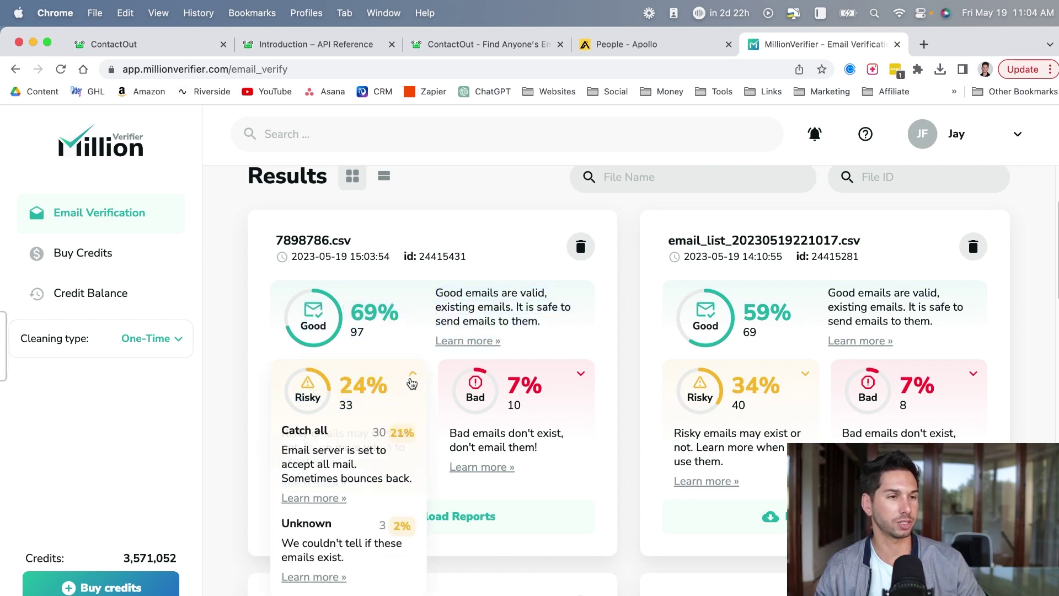
click(412, 380)
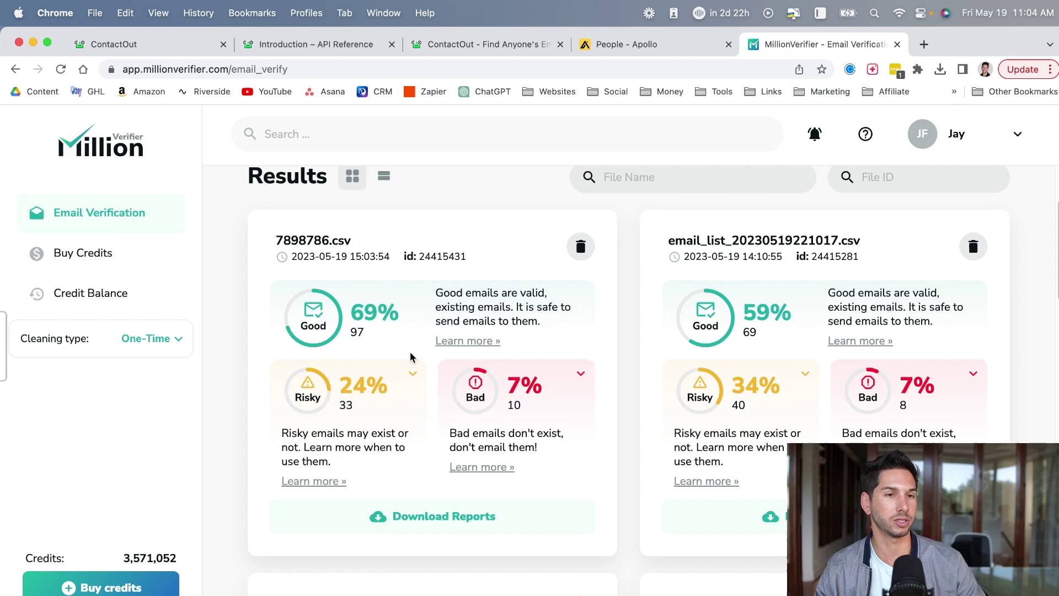
scroll(500, 388, down, 8)
scroll(487, 362, up, 6)
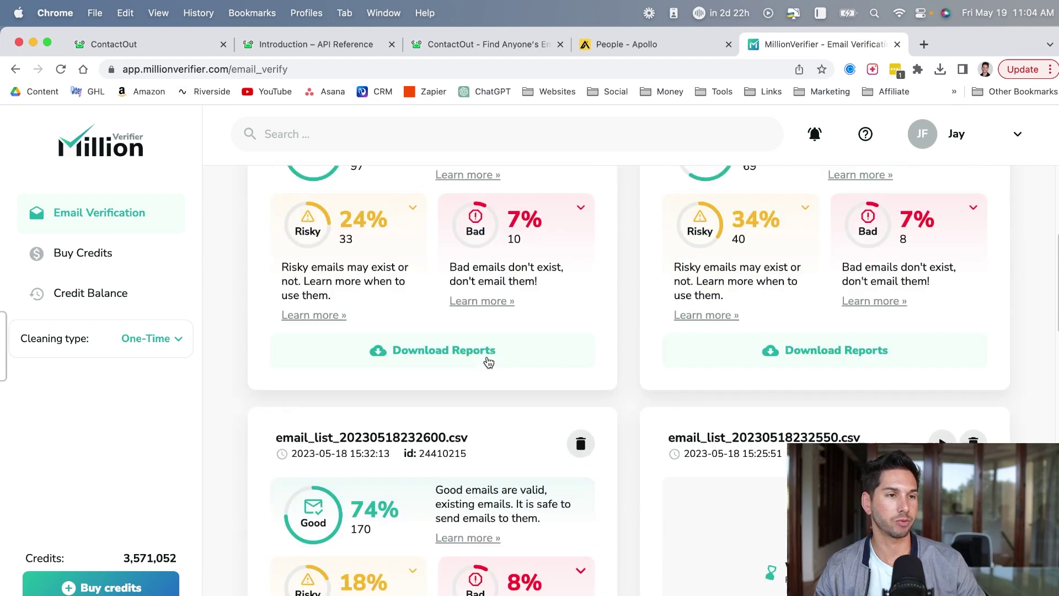
scroll(413, 266, up, 3)
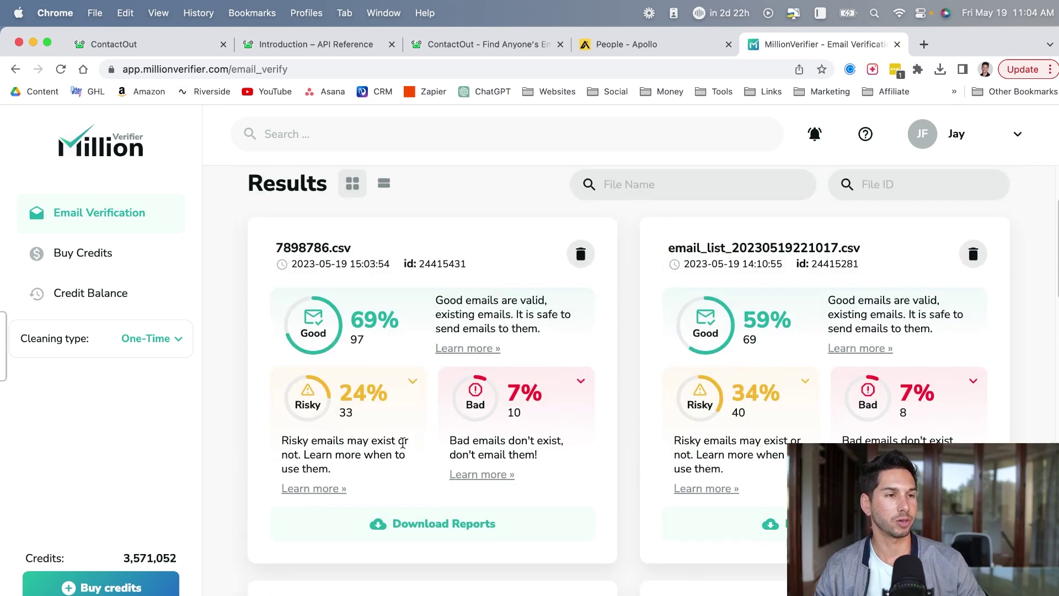